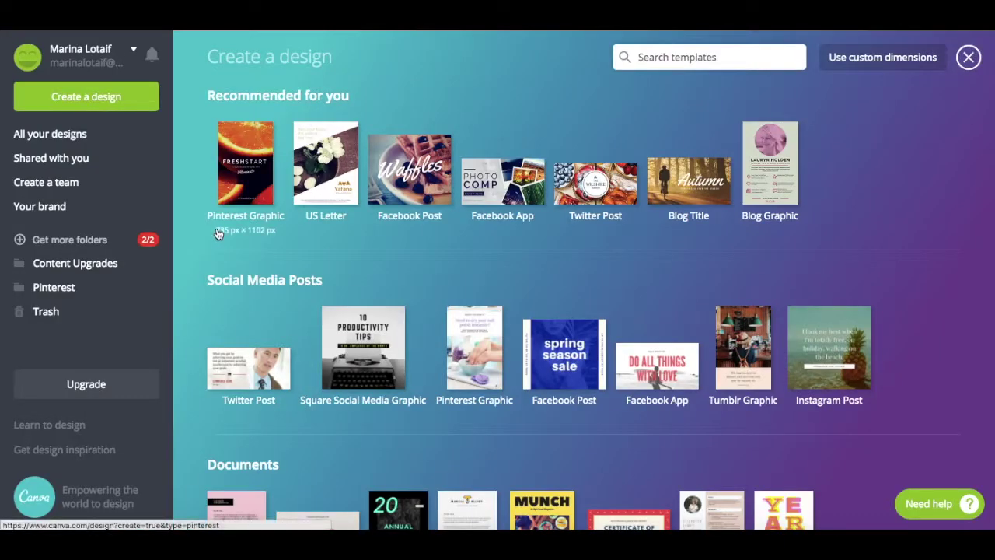
Step: Scroll through the Create a design template categories on the Canva dashboard
{"action": "scroll", "coordinate": [218, 234], "scroll_direction": "down", "scroll_amount": 3}
{"action": "scroll", "coordinate": [219, 233], "scroll_direction": "down", "scroll_amount": 1}
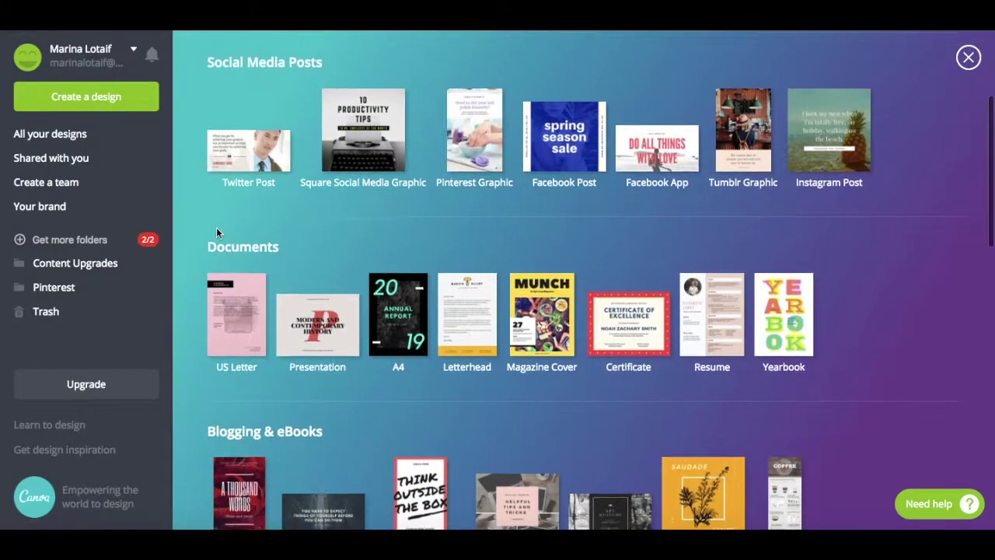
{"action": "scroll", "coordinate": [218, 232], "scroll_direction": "down", "scroll_amount": 1}
{"action": "scroll", "coordinate": [218, 232], "scroll_direction": "down", "scroll_amount": 1}
{"action": "scroll", "coordinate": [217, 231], "scroll_direction": "down", "scroll_amount": 1}
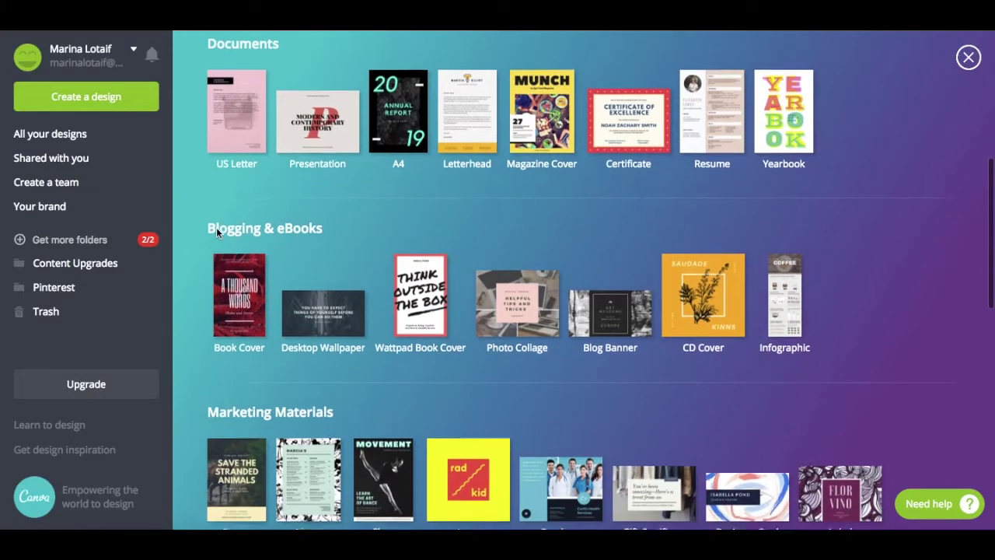
{"action": "scroll", "coordinate": [216, 231], "scroll_direction": "down", "scroll_amount": 1}
{"action": "scroll", "coordinate": [217, 231], "scroll_direction": "down", "scroll_amount": 1}
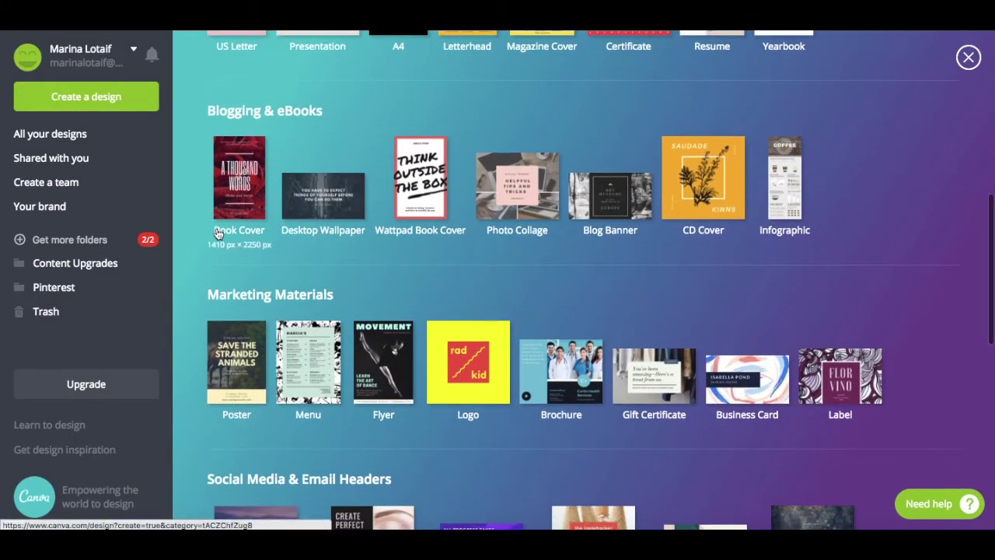
{"action": "scroll", "coordinate": [218, 233], "scroll_direction": "down", "scroll_amount": 1}
{"action": "scroll", "coordinate": [218, 233], "scroll_direction": "down", "scroll_amount": 1}
{"action": "scroll", "coordinate": [217, 233], "scroll_direction": "down", "scroll_amount": 1}
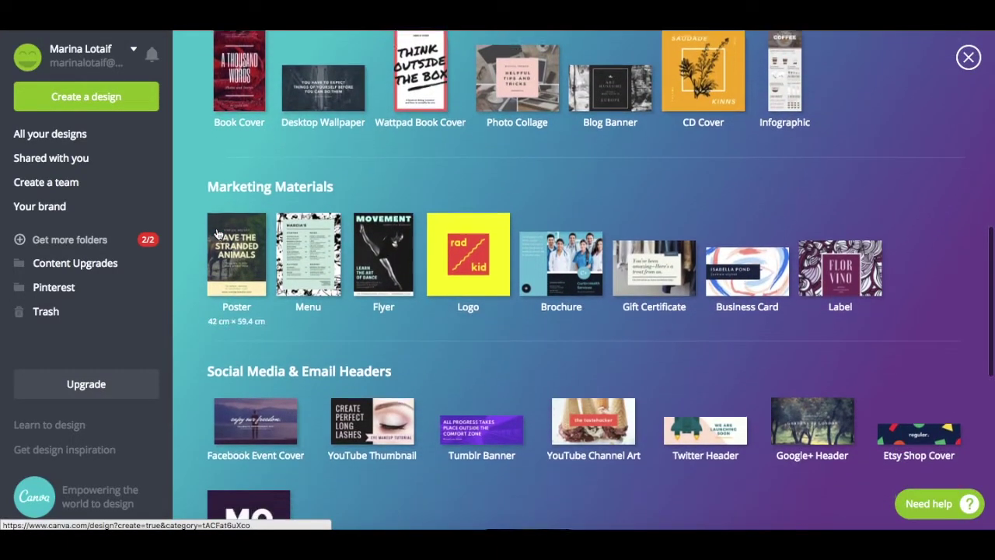
{"action": "scroll", "coordinate": [218, 233], "scroll_direction": "down", "scroll_amount": 1}
{"action": "scroll", "coordinate": [218, 234], "scroll_direction": "down", "scroll_amount": 1}
{"action": "scroll", "coordinate": [217, 233], "scroll_direction": "down", "scroll_amount": 1}
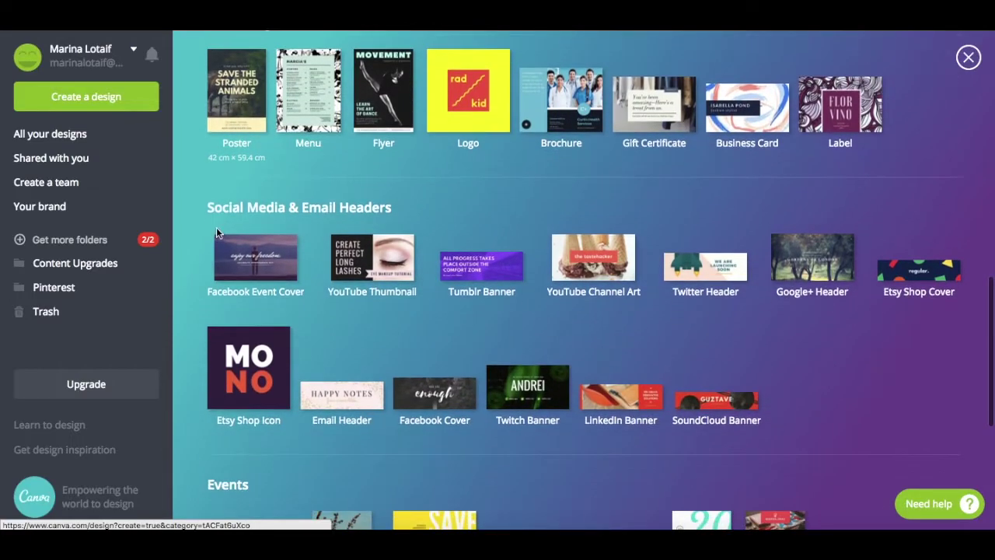
{"action": "scroll", "coordinate": [216, 232], "scroll_direction": "down", "scroll_amount": 1}
{"action": "scroll", "coordinate": [216, 227], "scroll_direction": "down", "scroll_amount": 1}
{"action": "scroll", "coordinate": [216, 227], "scroll_direction": "down", "scroll_amount": 1}
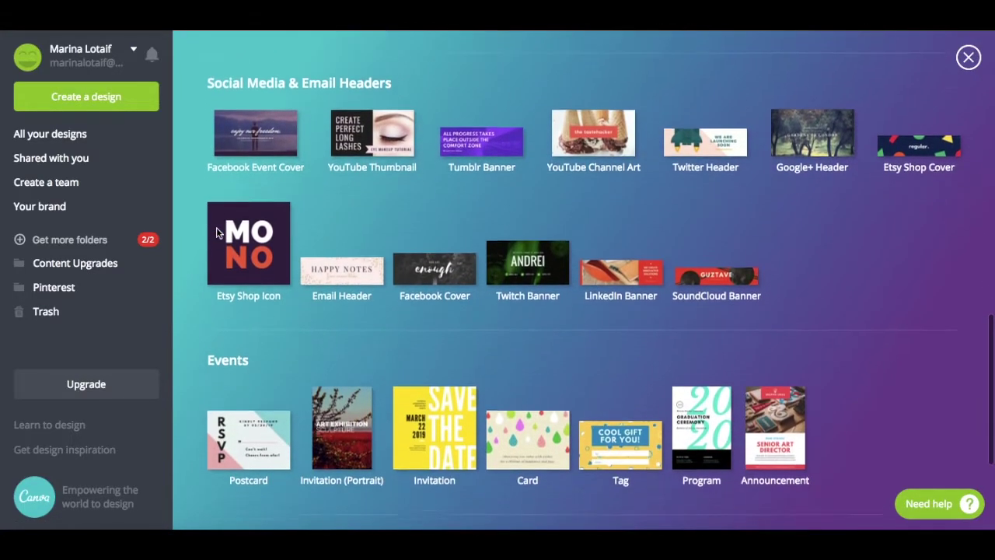
{"action": "scroll", "coordinate": [218, 231], "scroll_direction": "down", "scroll_amount": 1}
{"action": "scroll", "coordinate": [218, 234], "scroll_direction": "down", "scroll_amount": 1}
{"action": "scroll", "coordinate": [217, 230], "scroll_direction": "down", "scroll_amount": 1}
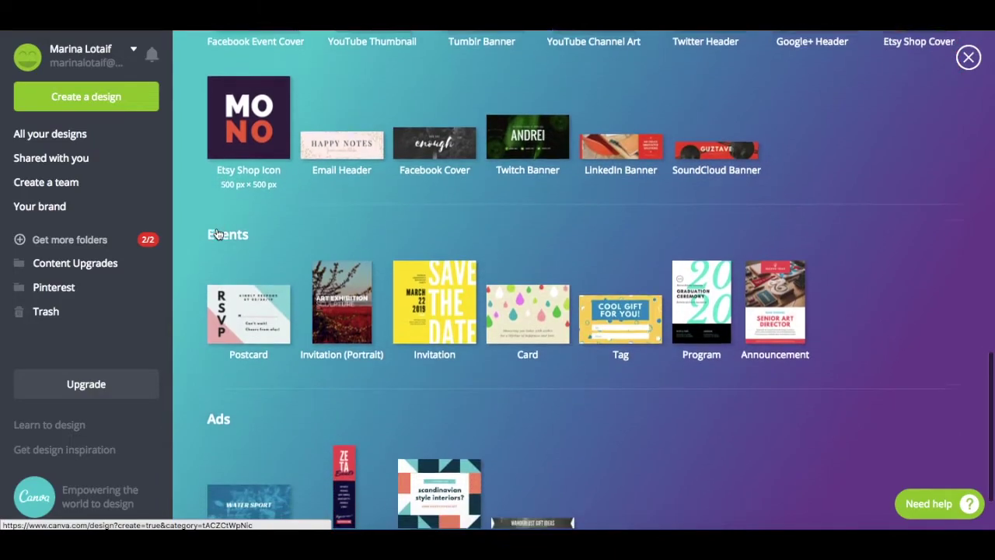
{"action": "scroll", "coordinate": [217, 227], "scroll_direction": "down", "scroll_amount": 1}
{"action": "scroll", "coordinate": [216, 227], "scroll_direction": "up", "scroll_amount": 1}
{"action": "scroll", "coordinate": [216, 227], "scroll_direction": "up", "scroll_amount": 2}
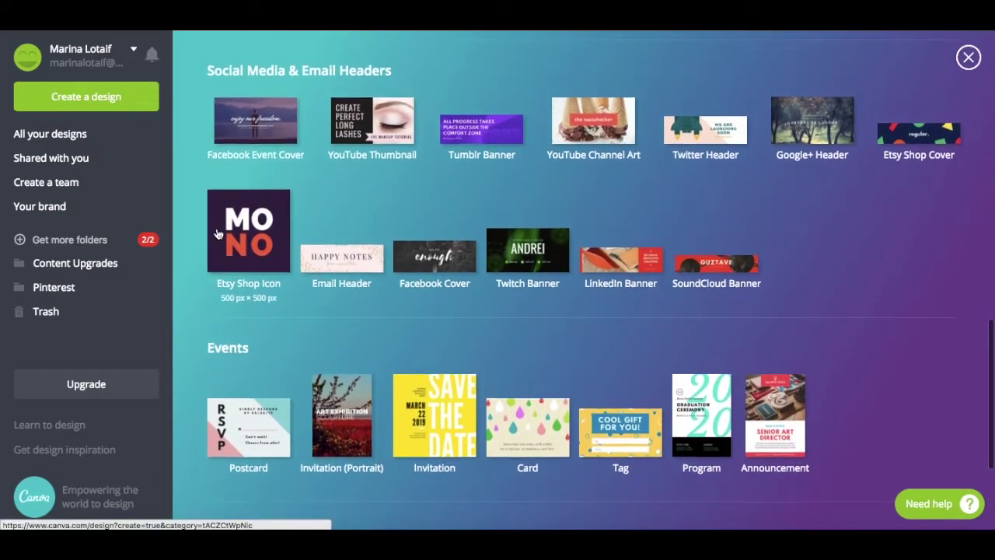
{"action": "scroll", "coordinate": [217, 227], "scroll_direction": "up", "scroll_amount": 3}
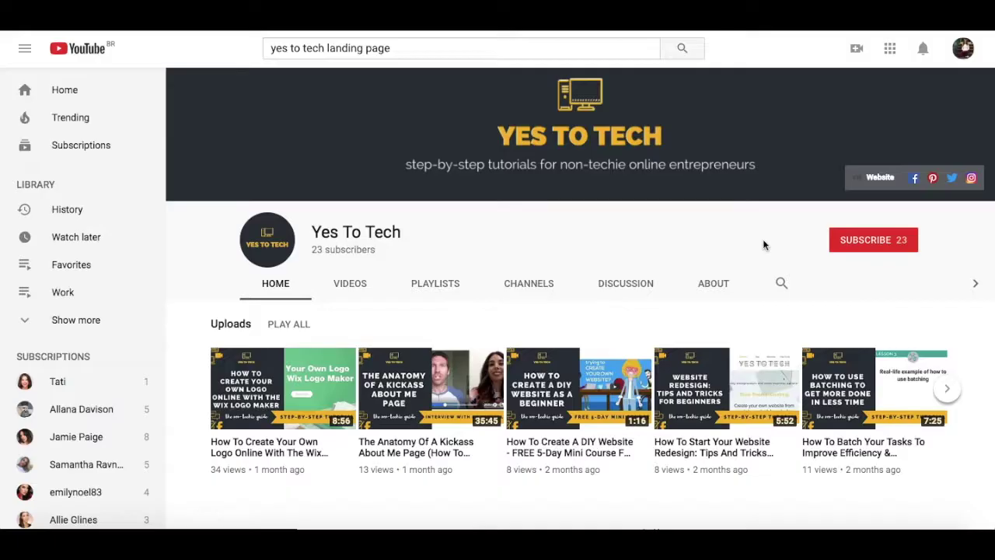
Step: Subscribe to the Yes To Tech YouTube channel
{"action": "left_click", "coordinate": [846, 243]}
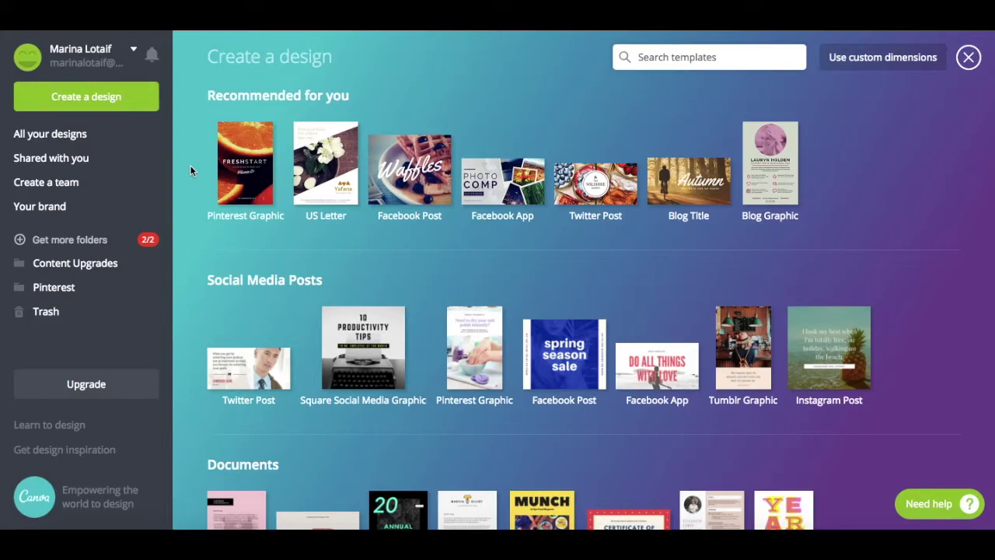
Step: Start a blank US Letter design and show the Elements library
{"action": "left_click", "coordinate": [122, 99]}
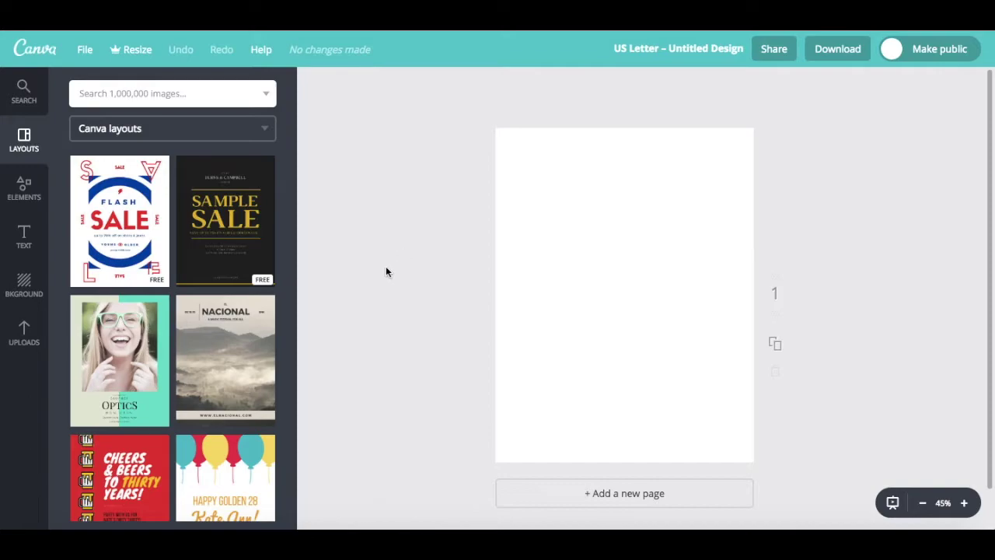
{"action": "left_click", "coordinate": [21, 186]}
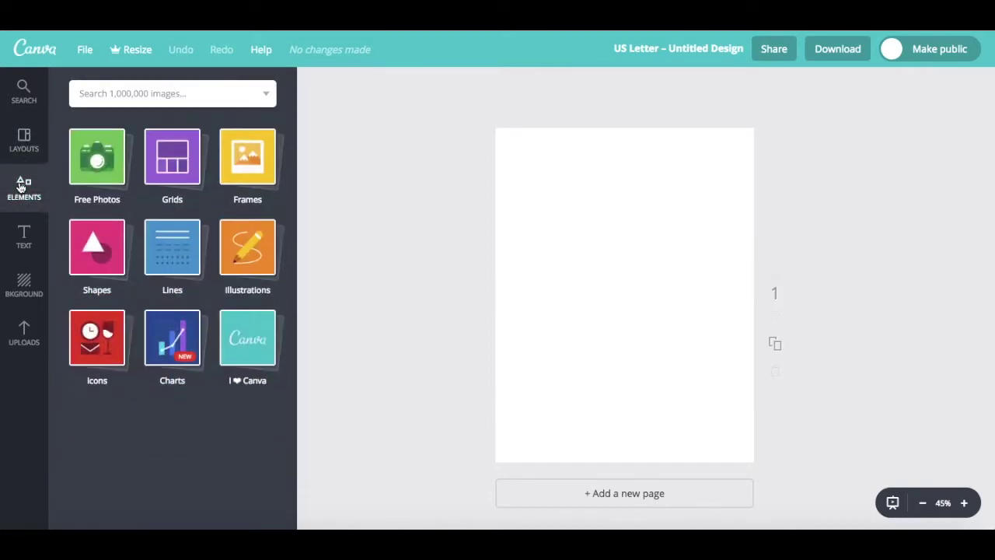
Step: Glance at Free Photos, then scroll down through the previously uploaded images
{"action": "left_click", "coordinate": [116, 168]}
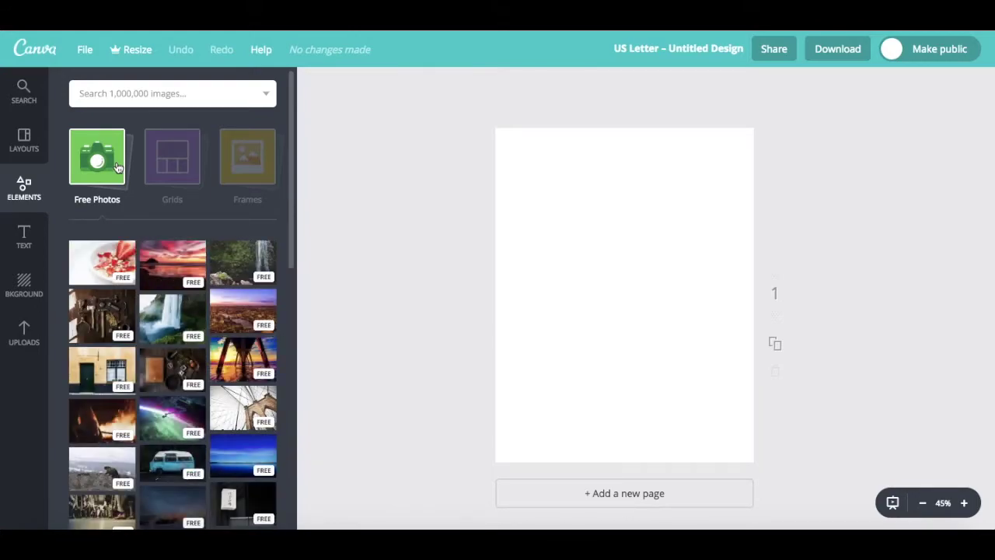
{"action": "left_click", "coordinate": [22, 345]}
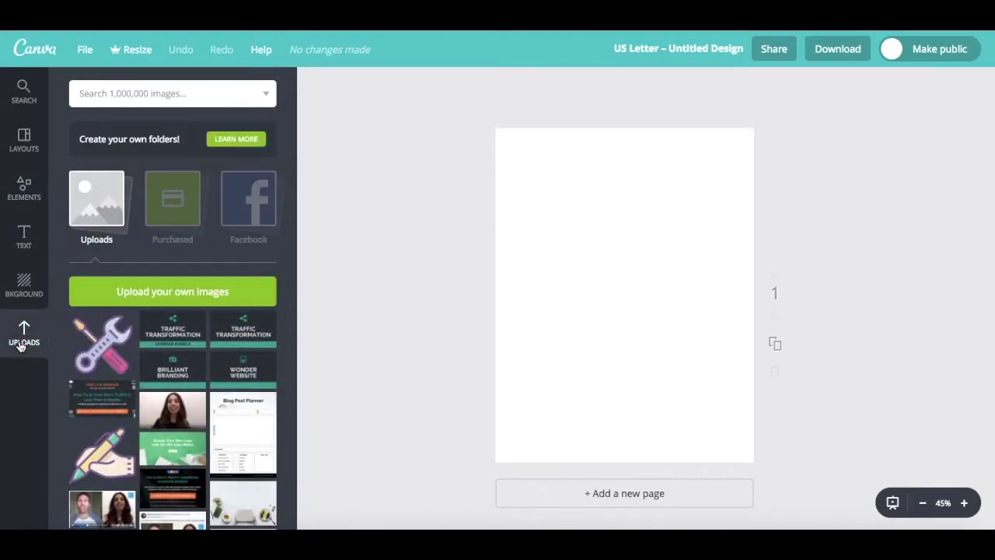
{"action": "scroll", "coordinate": [121, 334], "scroll_direction": "down", "scroll_amount": 2}
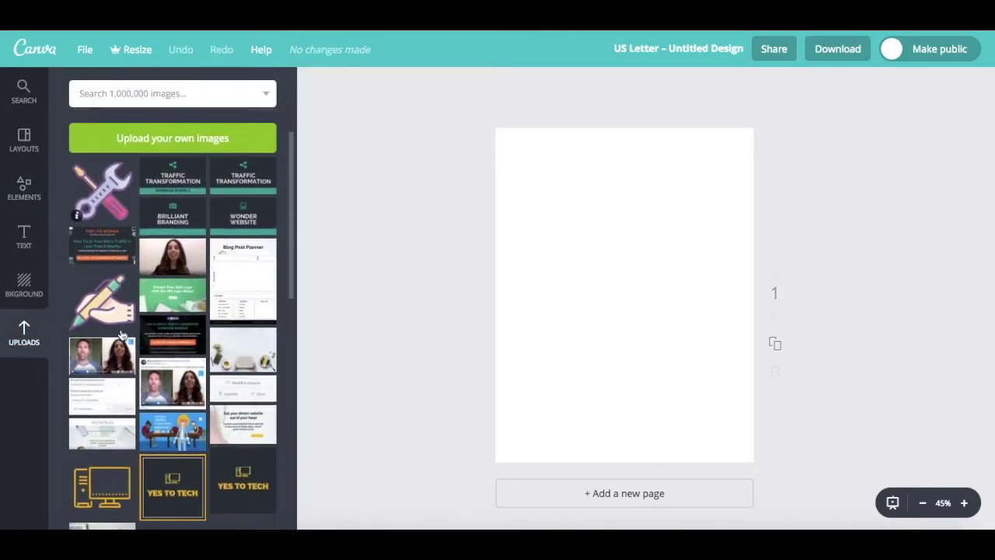
{"action": "scroll", "coordinate": [120, 335], "scroll_direction": "down", "scroll_amount": 2}
{"action": "scroll", "coordinate": [121, 334], "scroll_direction": "down", "scroll_amount": 1}
{"action": "scroll", "coordinate": [120, 335], "scroll_direction": "down", "scroll_amount": 3}
{"action": "scroll", "coordinate": [120, 334], "scroll_direction": "down", "scroll_amount": 2}
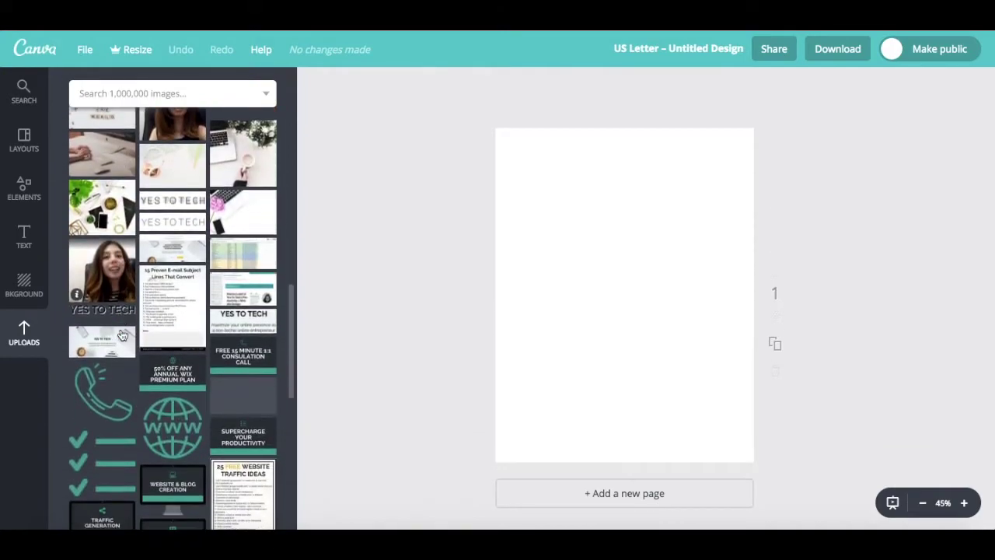
{"action": "scroll", "coordinate": [120, 334], "scroll_direction": "down", "scroll_amount": 1}
{"action": "scroll", "coordinate": [120, 335], "scroll_direction": "down", "scroll_amount": 2}
{"action": "scroll", "coordinate": [121, 334], "scroll_direction": "down", "scroll_amount": 3}
{"action": "scroll", "coordinate": [121, 334], "scroll_direction": "down", "scroll_amount": 2}
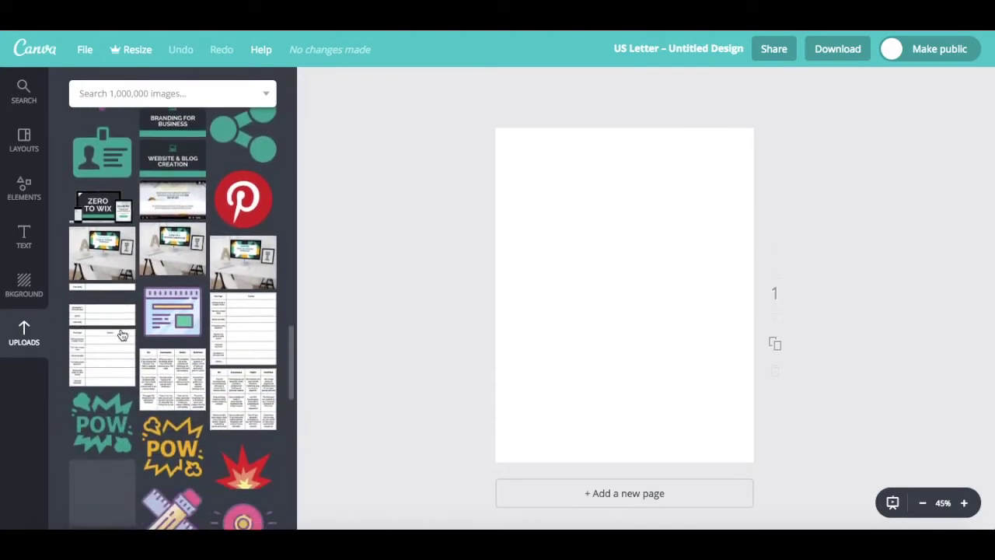
{"action": "scroll", "coordinate": [120, 334], "scroll_direction": "down", "scroll_amount": 3}
{"action": "scroll", "coordinate": [120, 334], "scroll_direction": "down", "scroll_amount": 2}
{"action": "scroll", "coordinate": [121, 334], "scroll_direction": "down", "scroll_amount": 3}
{"action": "scroll", "coordinate": [120, 335], "scroll_direction": "down", "scroll_amount": 1}
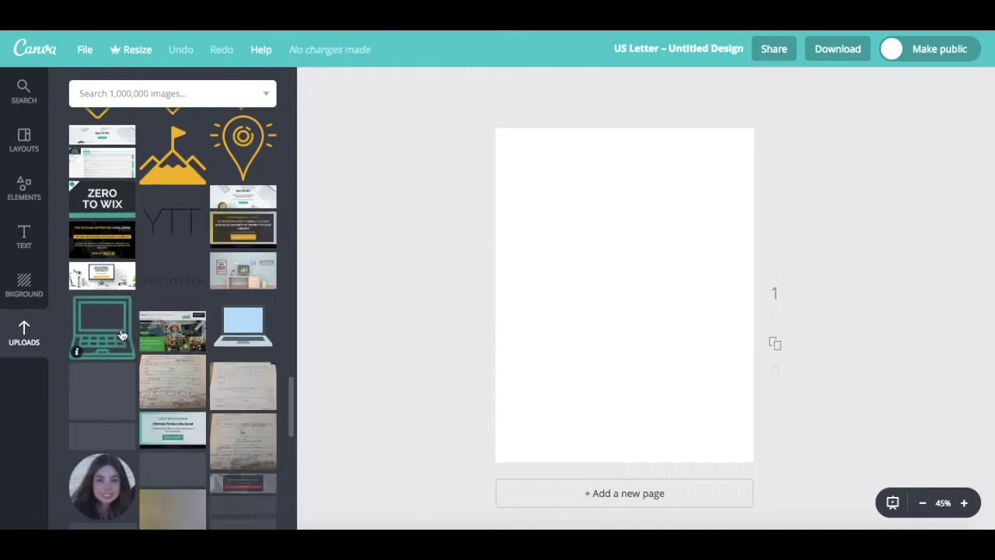
{"action": "scroll", "coordinate": [121, 334], "scroll_direction": "down", "scroll_amount": 1}
{"action": "scroll", "coordinate": [120, 335], "scroll_direction": "down", "scroll_amount": 2}
{"action": "scroll", "coordinate": [121, 334], "scroll_direction": "down", "scroll_amount": 2}
{"action": "scroll", "coordinate": [120, 334], "scroll_direction": "down", "scroll_amount": 2}
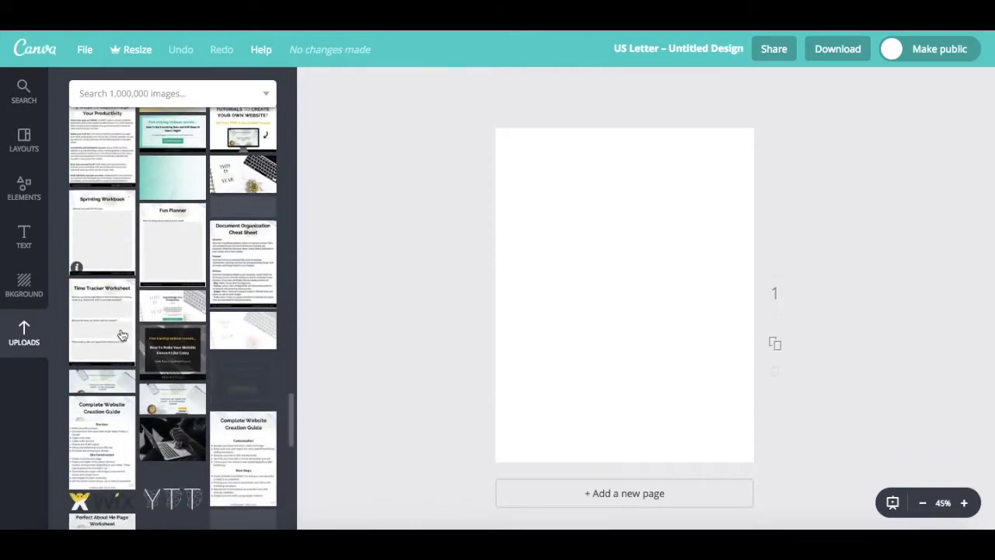
{"action": "scroll", "coordinate": [120, 335], "scroll_direction": "down", "scroll_amount": 2}
{"action": "scroll", "coordinate": [120, 334], "scroll_direction": "down", "scroll_amount": 2}
{"action": "scroll", "coordinate": [120, 334], "scroll_direction": "down", "scroll_amount": 2}
{"action": "scroll", "coordinate": [121, 334], "scroll_direction": "down", "scroll_amount": 2}
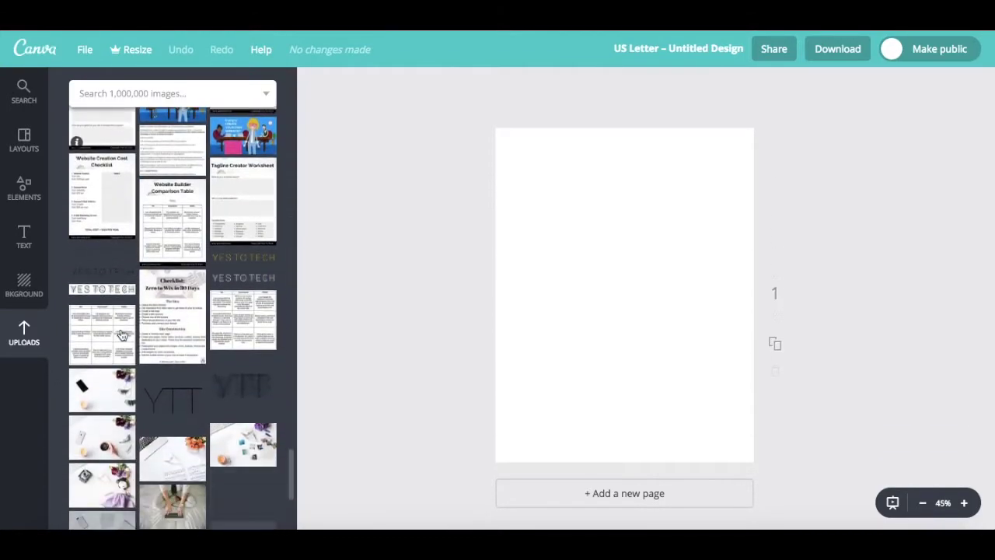
{"action": "scroll", "coordinate": [120, 334], "scroll_direction": "down", "scroll_amount": 2}
{"action": "scroll", "coordinate": [120, 334], "scroll_direction": "down", "scroll_amount": 2}
{"action": "scroll", "coordinate": [121, 334], "scroll_direction": "down", "scroll_amount": 1}
{"action": "scroll", "coordinate": [121, 335], "scroll_direction": "down", "scroll_amount": 1}
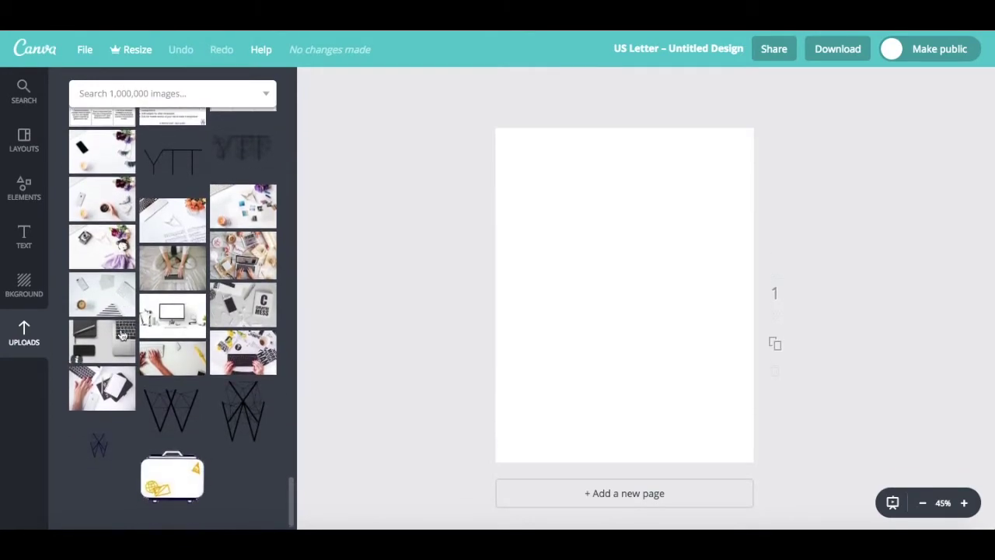
Step: Add the coffee-and-triangle desk photo and stretch it into a full-width banner along the top
{"action": "left_click", "coordinate": [106, 295]}
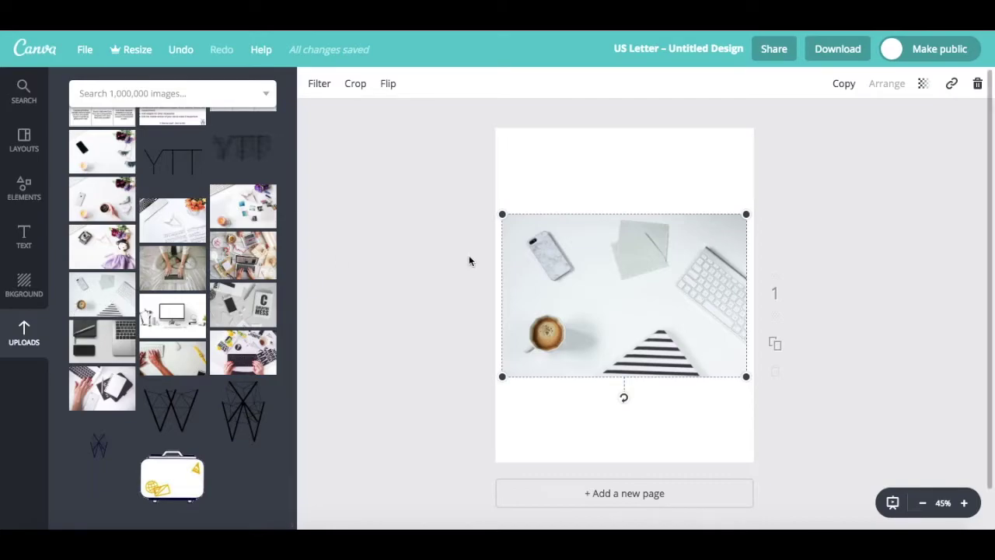
{"action": "left_click_drag", "start_coordinate": [503, 215], "coordinate": [495, 209]}
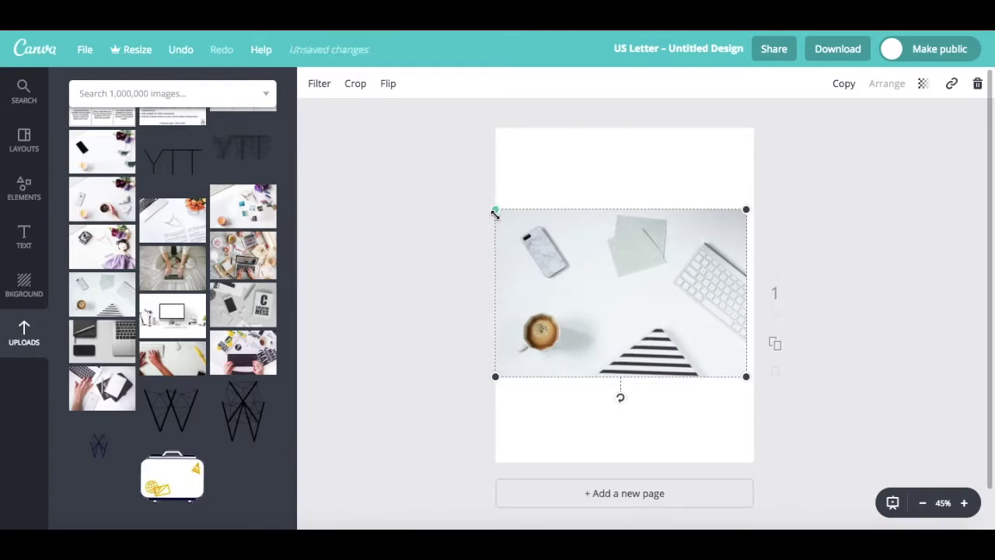
{"action": "left_click_drag", "start_coordinate": [749, 207], "coordinate": [761, 206]}
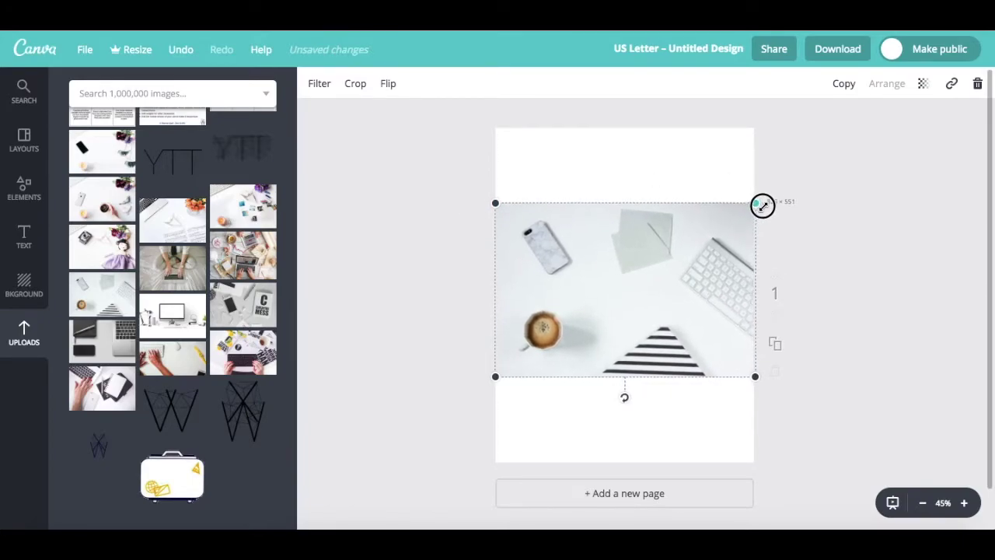
{"action": "left_click_drag", "start_coordinate": [669, 276], "coordinate": [663, 133]}
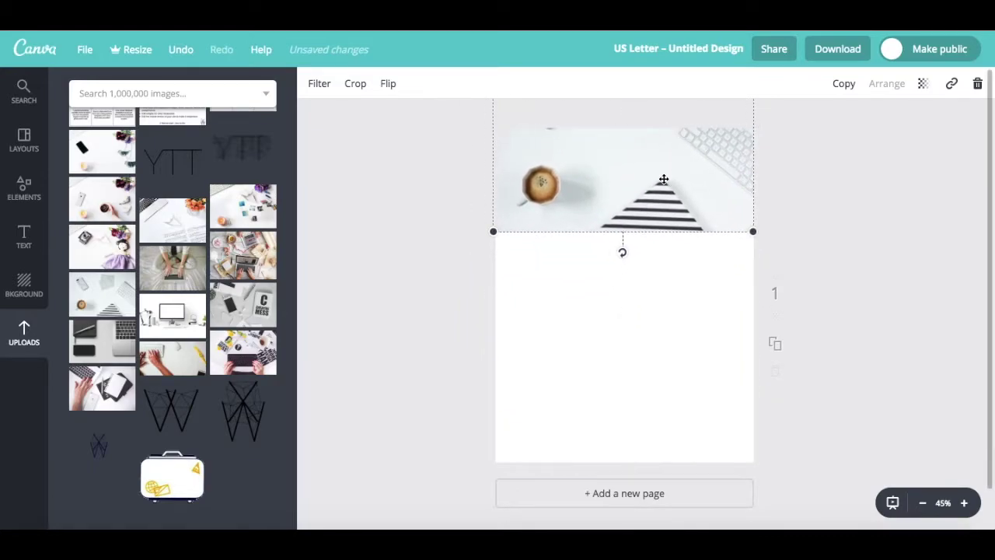
{"action": "mouse_move", "coordinate": [663, 132]}
{"action": "left_mouse_down"}
{"action": "mouse_move", "coordinate": [662, 161]}
{"action": "mouse_move", "coordinate": [661, 150]}
{"action": "left_mouse_up"}
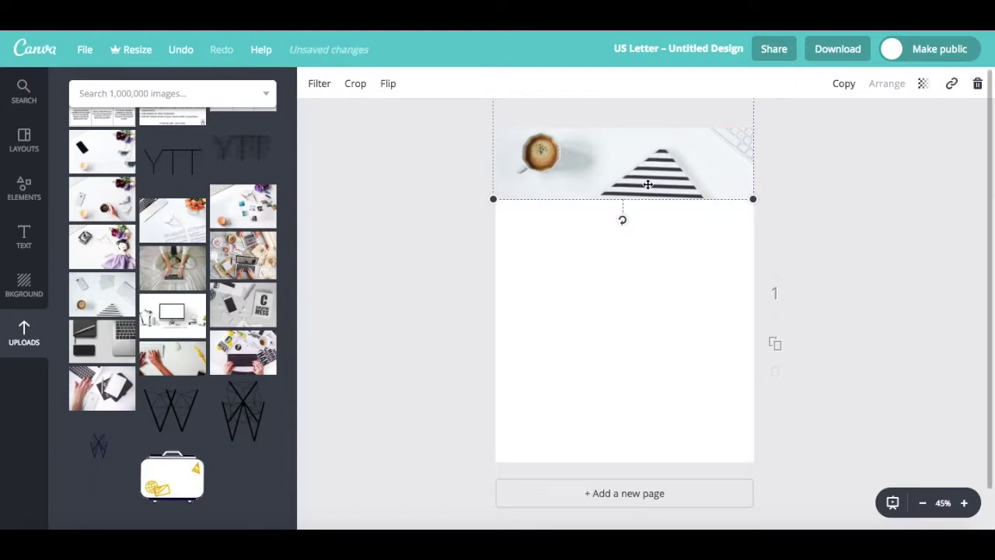
{"action": "left_click_drag", "start_coordinate": [647, 180], "coordinate": [648, 171]}
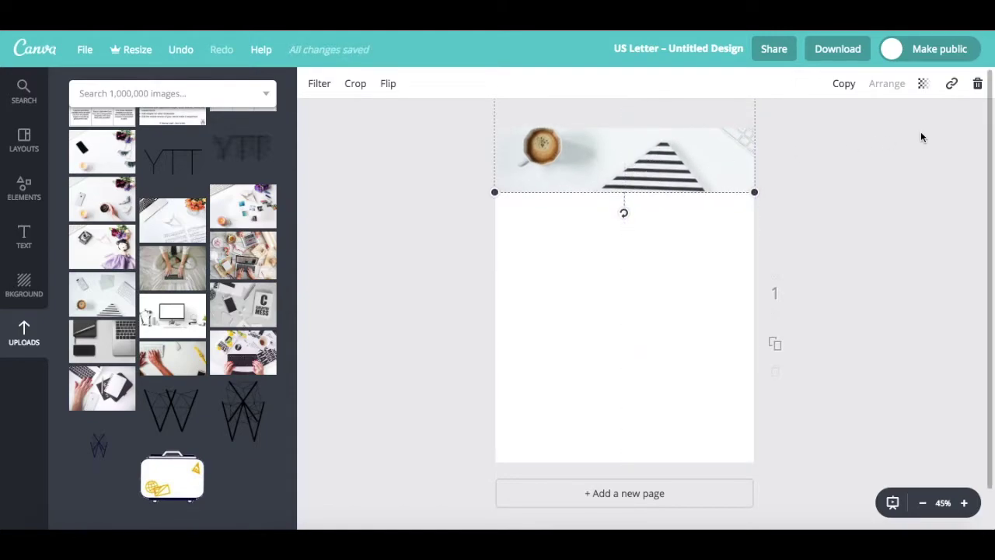
Step: Fade the header photo to transparency 25 and deselect it
{"action": "left_click", "coordinate": [925, 87]}
{"action": "left_click_drag", "start_coordinate": [897, 124], "coordinate": [827, 139]}
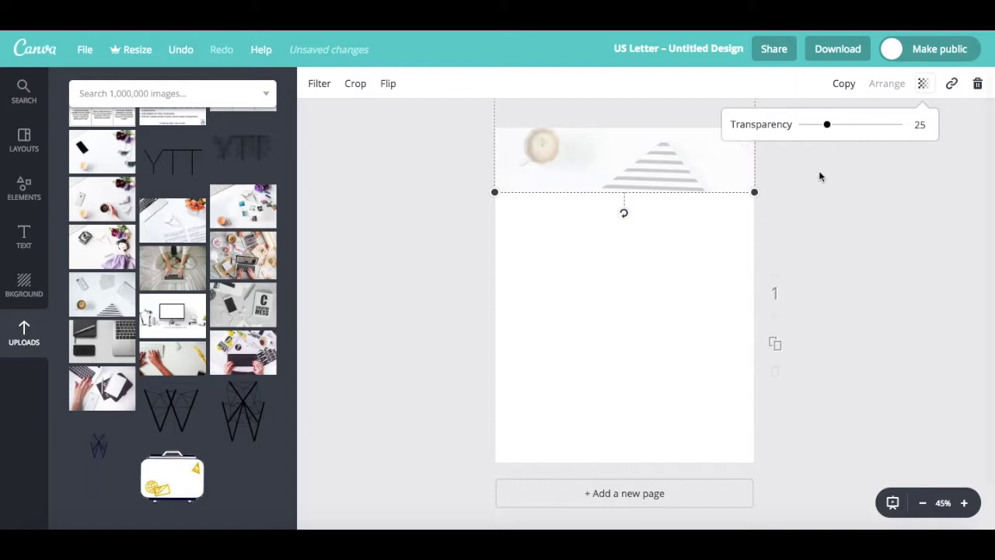
{"action": "left_click", "coordinate": [818, 210]}
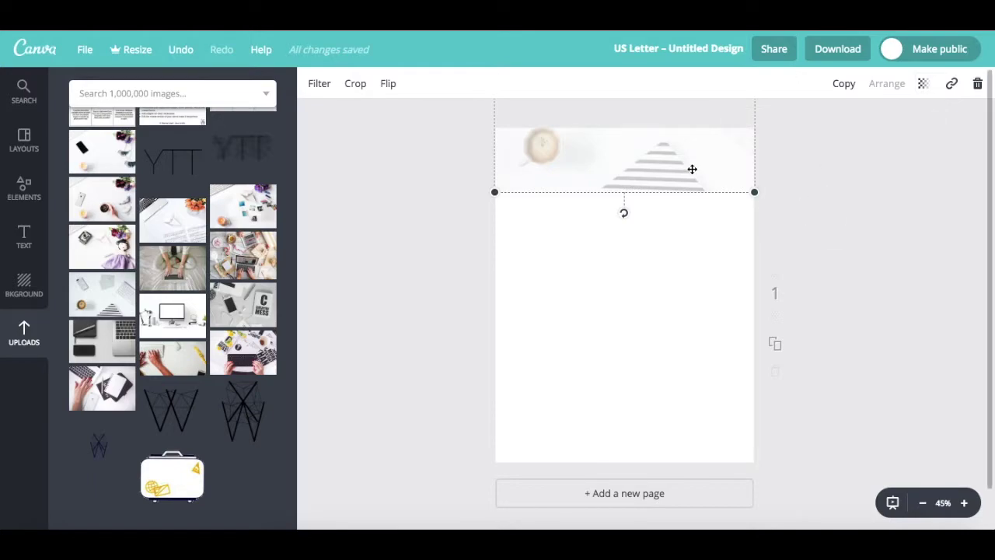
{"action": "mouse_move", "coordinate": [692, 169]}
{"action": "left_mouse_down"}
{"action": "mouse_move", "coordinate": [742, 180]}
{"action": "mouse_move", "coordinate": [695, 200]}
{"action": "mouse_move", "coordinate": [690, 171]}
{"action": "left_mouse_up"}
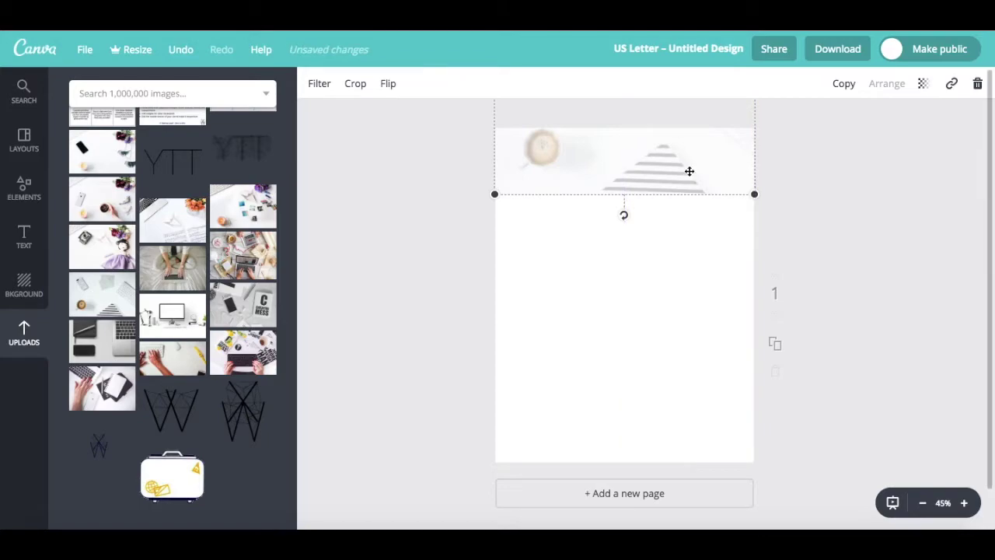
{"action": "left_click", "coordinate": [896, 168]}
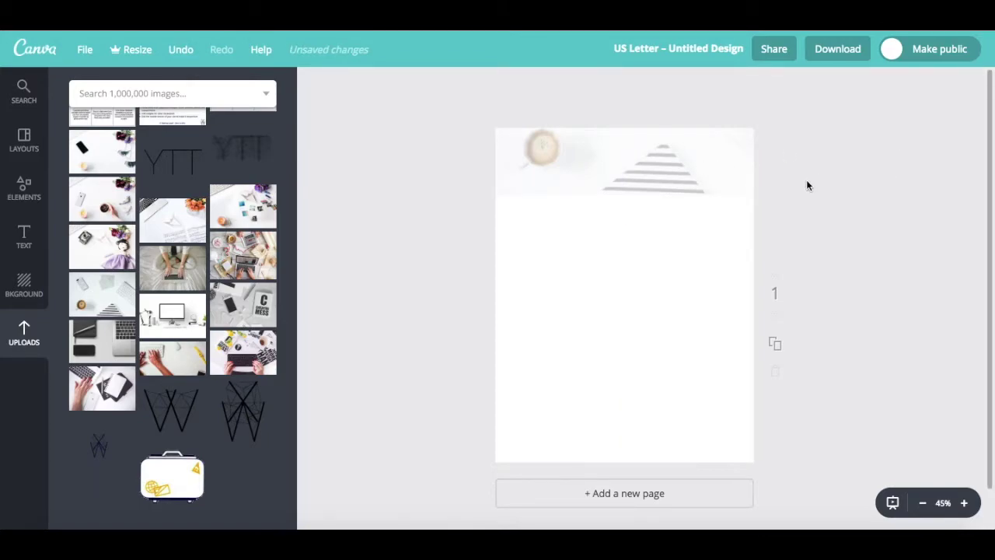
Step: Add a heading reading 'Your Worksheet's Title' and centre it over the header photo
{"action": "left_click", "coordinate": [15, 243]}
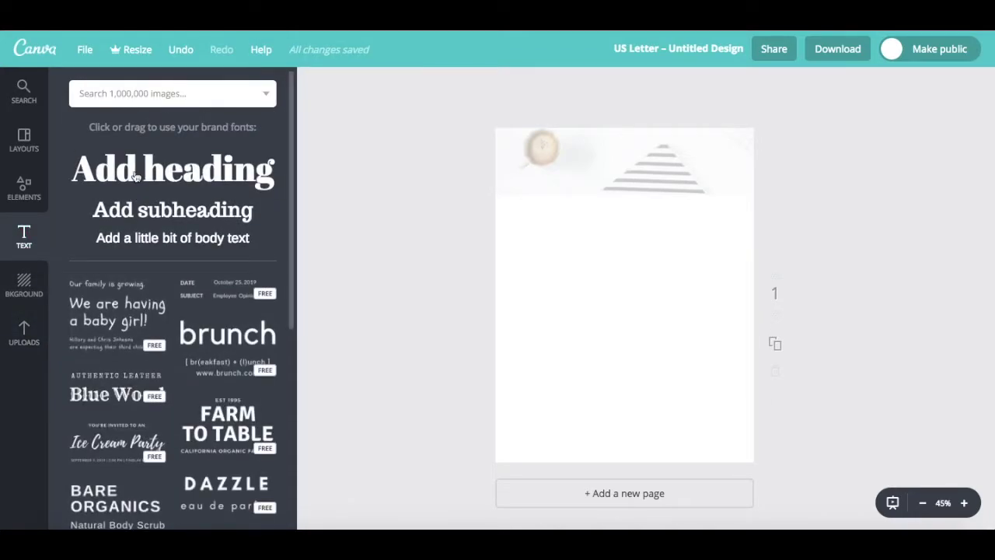
{"action": "left_click", "coordinate": [136, 177]}
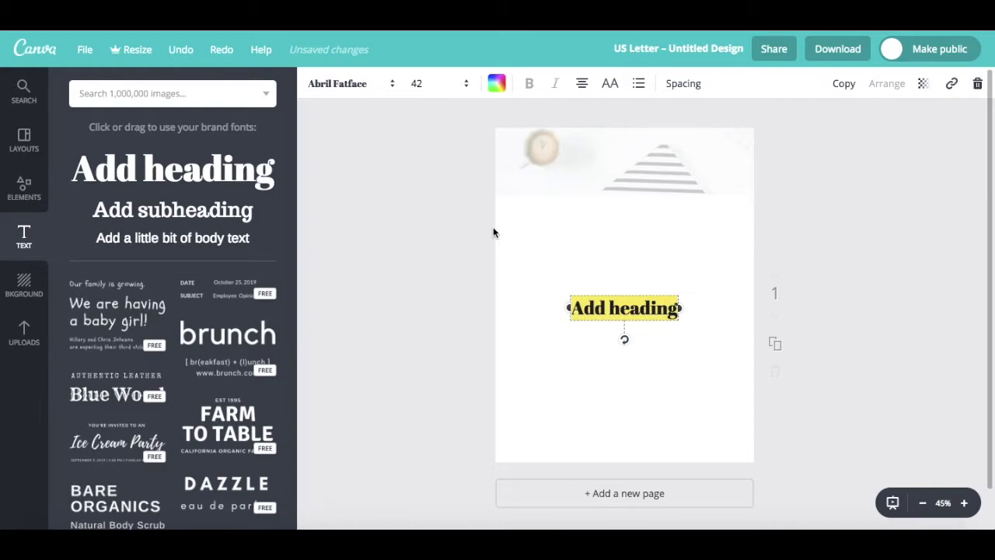
{"action": "type", "text": "You"}
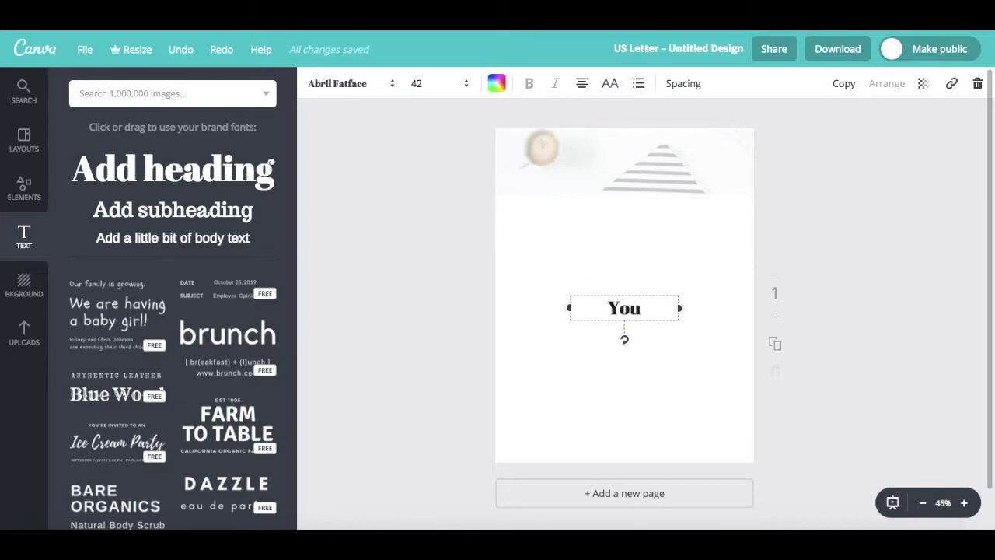
{"action": "type", "text": "r Worksheet"}
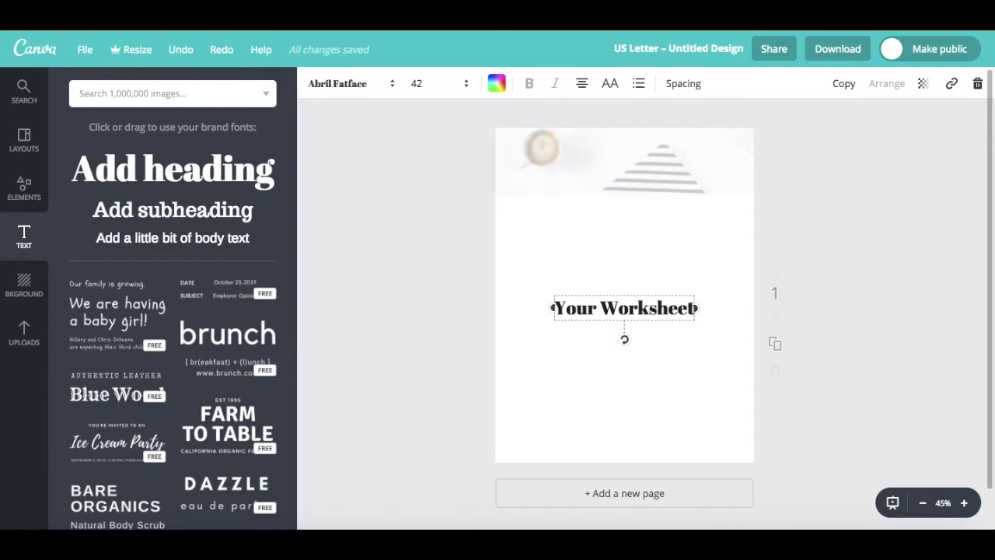
{"action": "type", "text": "'s Title"}
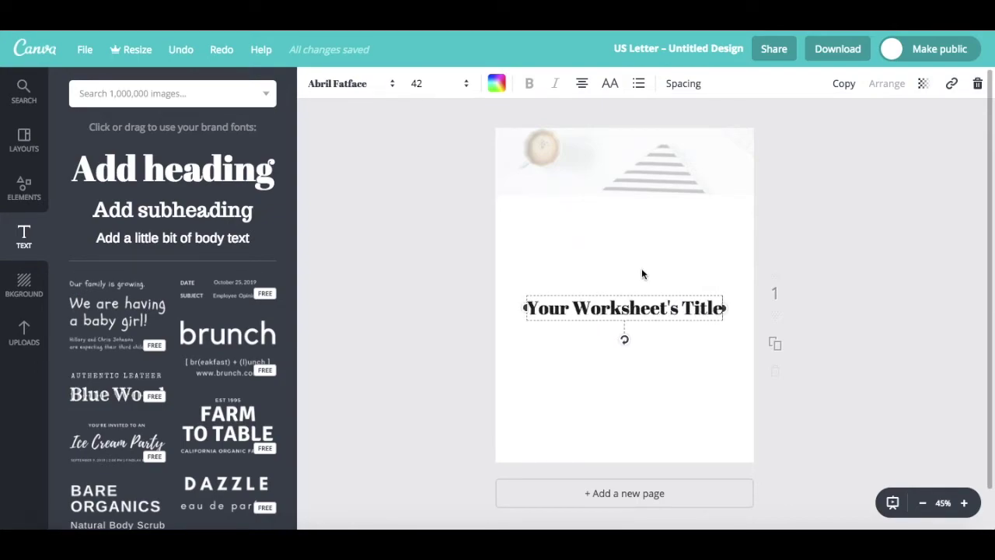
{"action": "mouse_move", "coordinate": [642, 293]}
{"action": "left_mouse_down"}
{"action": "mouse_move", "coordinate": [661, 246]}
{"action": "mouse_move", "coordinate": [660, 102]}
{"action": "mouse_move", "coordinate": [641, 146]}
{"action": "left_mouse_up"}
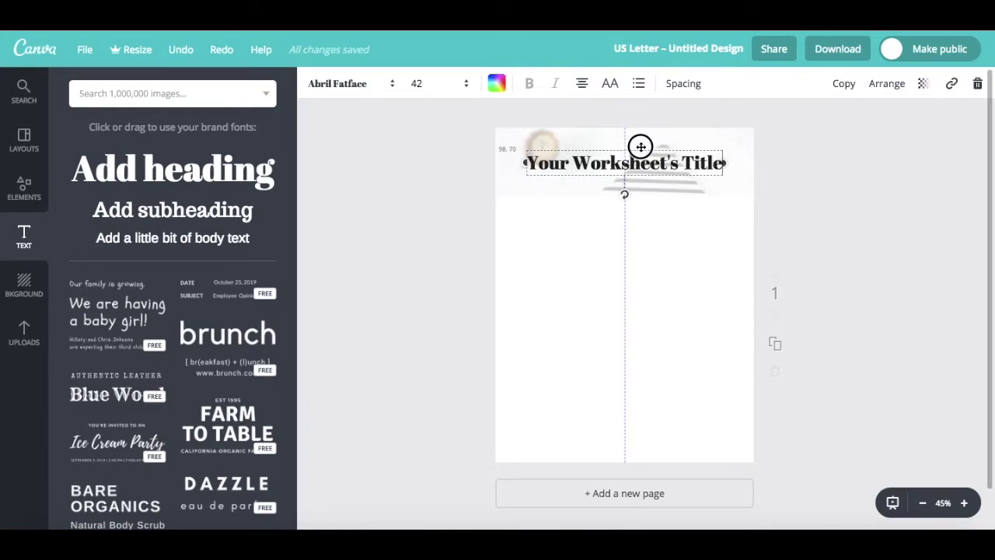
{"action": "left_click_drag", "start_coordinate": [640, 147], "coordinate": [641, 146]}
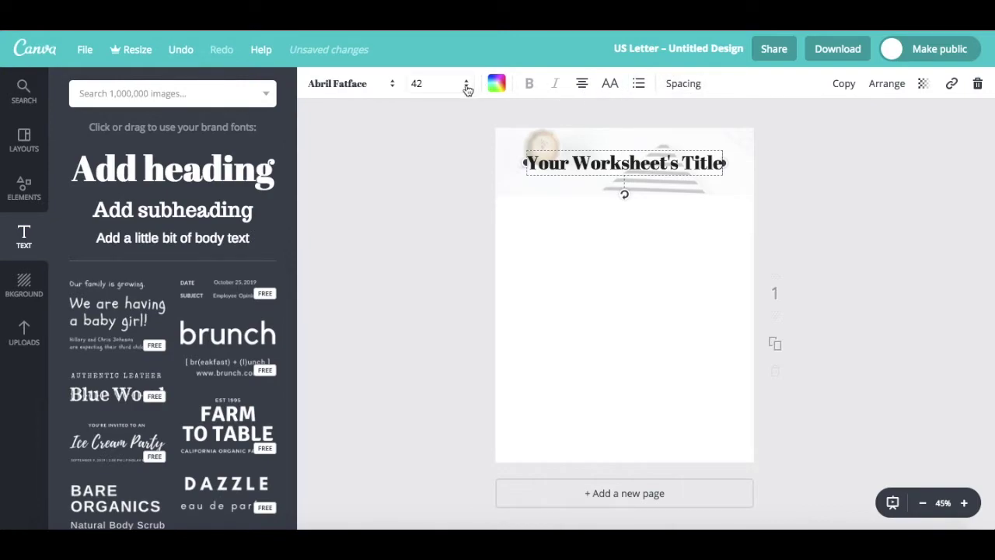
Step: Make the title uppercase and try magenta, then red, as its colour
{"action": "triple_click", "coordinate": [558, 165]}
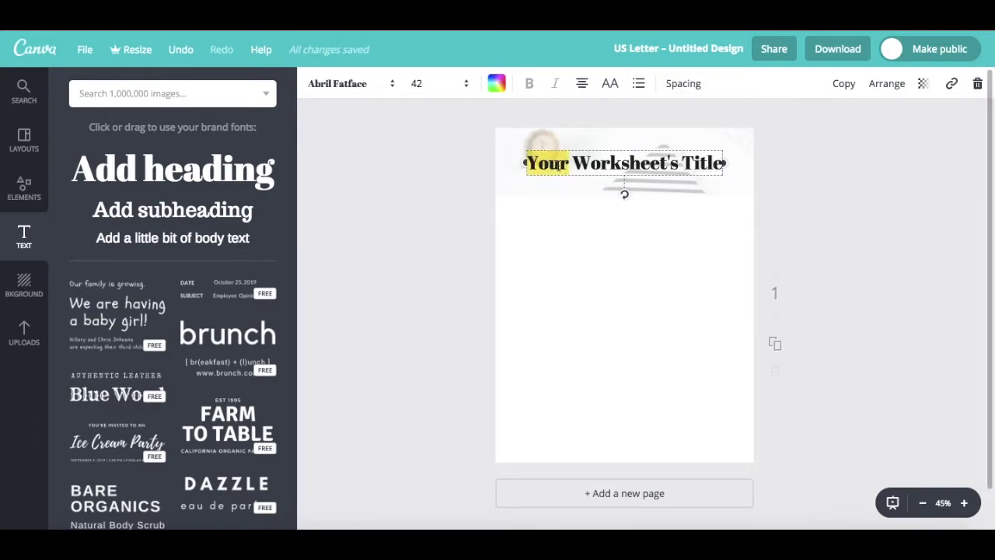
{"action": "left_click", "coordinate": [610, 83]}
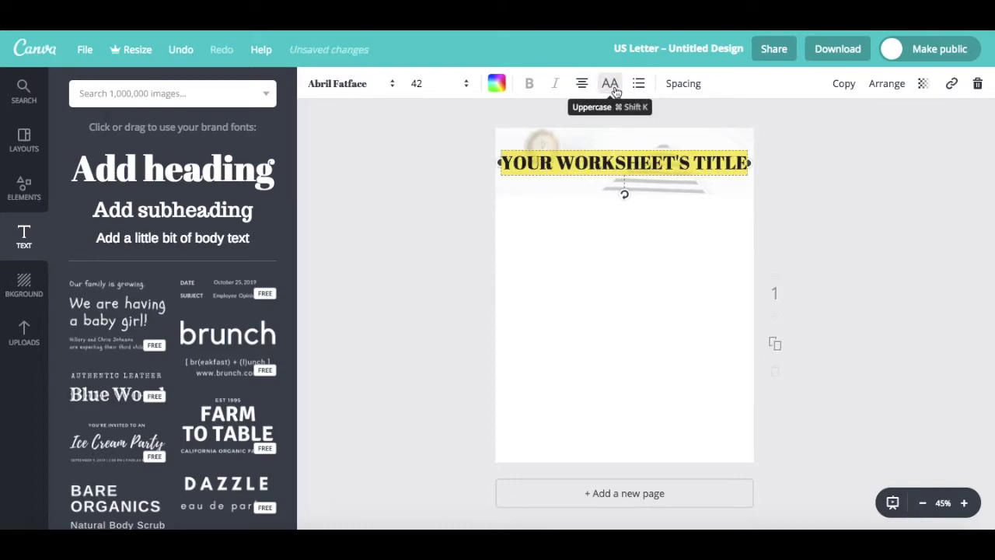
{"action": "left_click", "coordinate": [497, 83]}
{"action": "left_click", "coordinate": [611, 233]}
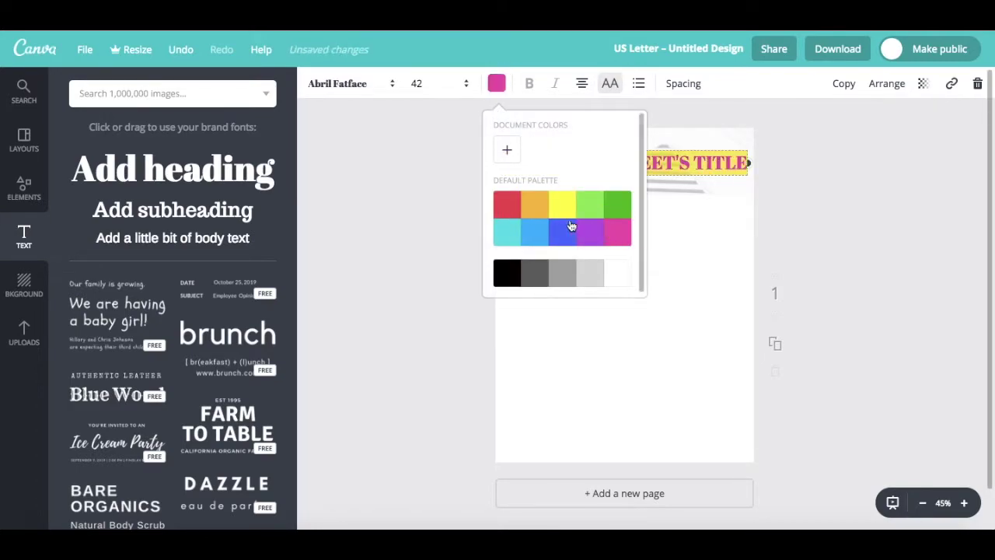
{"action": "left_click", "coordinate": [509, 211]}
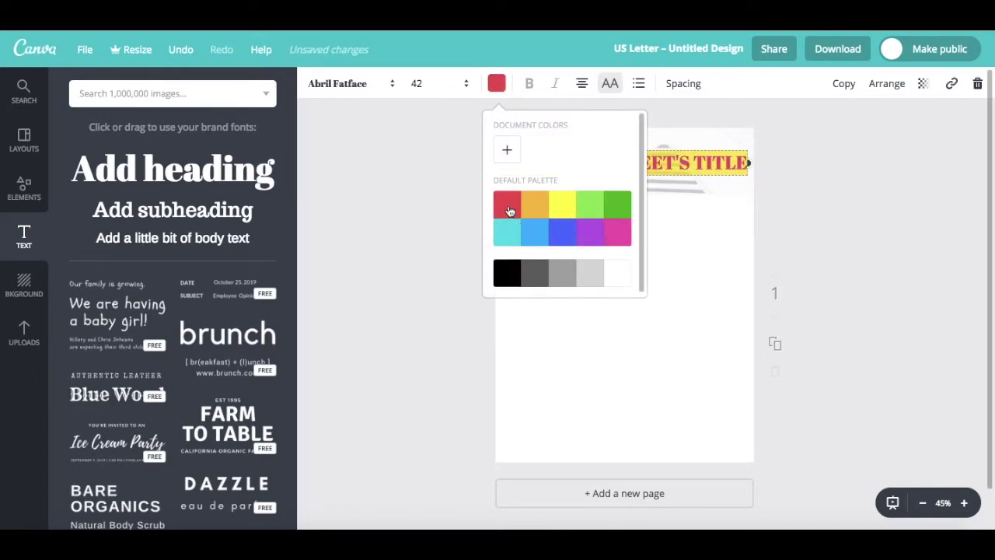
Step: Change the title font to Raleway Heavy
{"action": "left_click", "coordinate": [362, 84]}
{"action": "scroll", "coordinate": [367, 244], "scroll_direction": "down", "scroll_amount": 3}
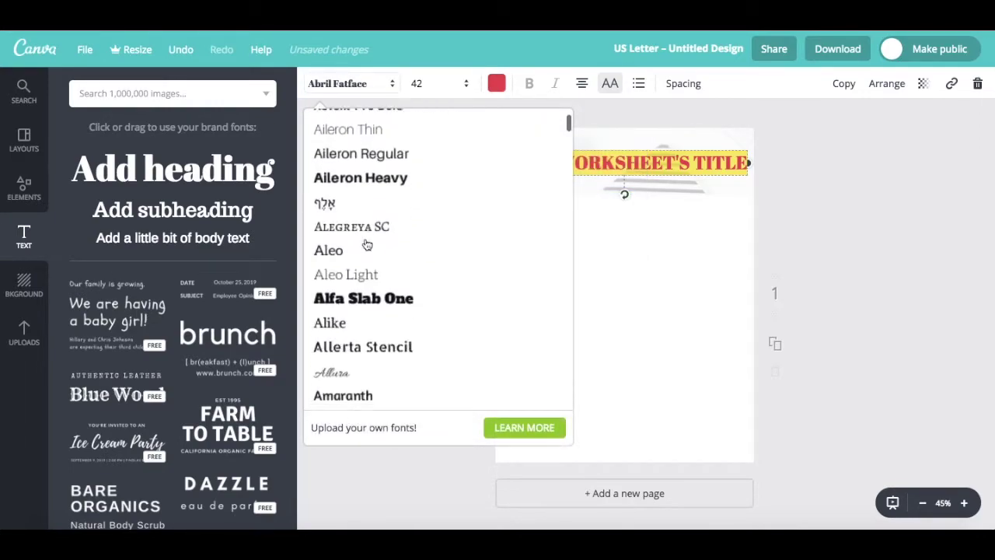
{"action": "scroll", "coordinate": [367, 244], "scroll_direction": "down", "scroll_amount": 3}
{"action": "scroll", "coordinate": [367, 244], "scroll_direction": "down", "scroll_amount": 3}
{"action": "scroll", "coordinate": [367, 244], "scroll_direction": "down", "scroll_amount": 3}
{"action": "scroll", "coordinate": [367, 244], "scroll_direction": "down", "scroll_amount": 3}
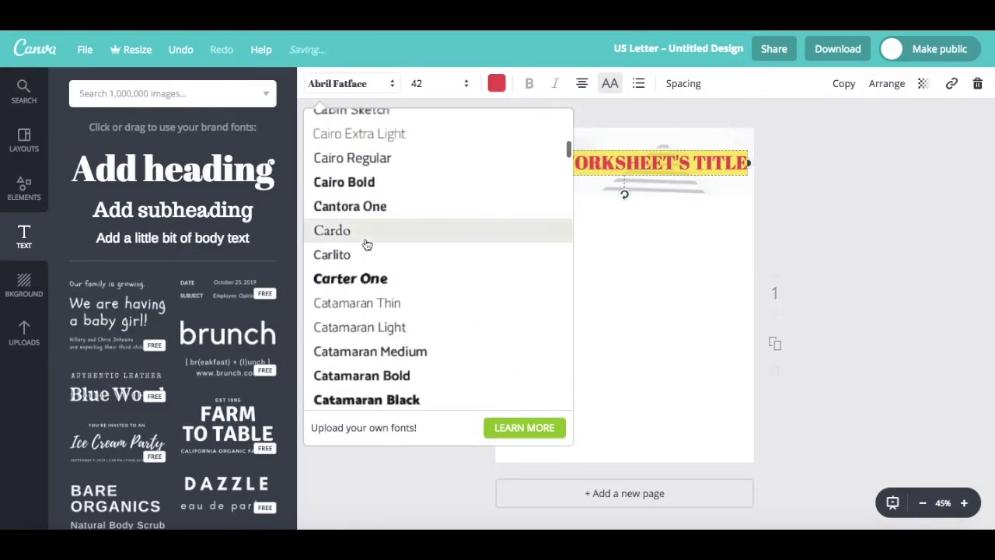
{"action": "scroll", "coordinate": [367, 244], "scroll_direction": "down", "scroll_amount": 3}
{"action": "scroll", "coordinate": [367, 244], "scroll_direction": "down", "scroll_amount": 3}
{"action": "scroll", "coordinate": [367, 244], "scroll_direction": "down", "scroll_amount": 3}
{"action": "scroll", "coordinate": [367, 244], "scroll_direction": "down", "scroll_amount": 3}
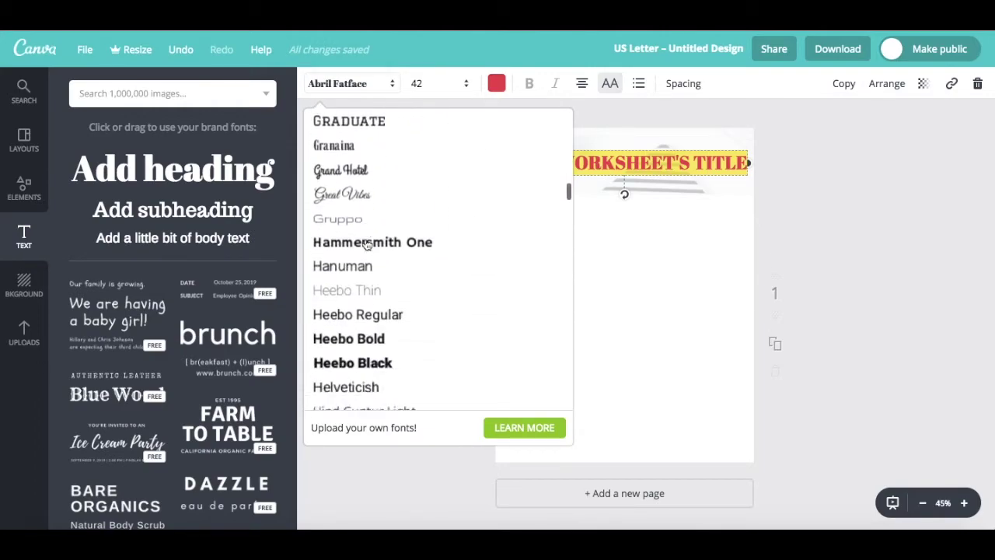
{"action": "scroll", "coordinate": [366, 244], "scroll_direction": "down", "scroll_amount": 3}
{"action": "scroll", "coordinate": [367, 244], "scroll_direction": "down", "scroll_amount": 3}
{"action": "scroll", "coordinate": [367, 244], "scroll_direction": "down", "scroll_amount": 3}
{"action": "scroll", "coordinate": [367, 245], "scroll_direction": "down", "scroll_amount": 3}
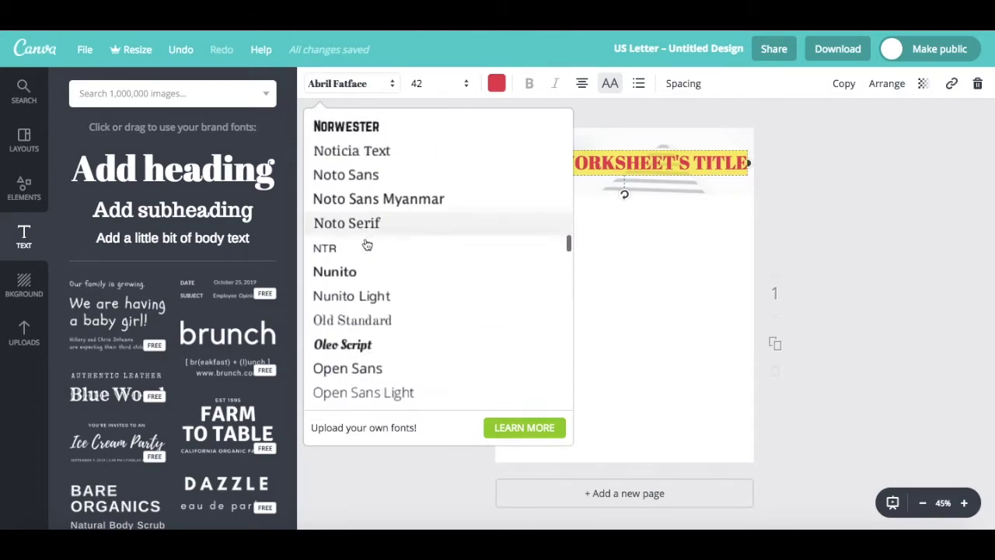
{"action": "scroll", "coordinate": [367, 245], "scroll_direction": "down", "scroll_amount": 3}
{"action": "scroll", "coordinate": [367, 244], "scroll_direction": "down", "scroll_amount": 3}
{"action": "scroll", "coordinate": [367, 244], "scroll_direction": "down", "scroll_amount": 3}
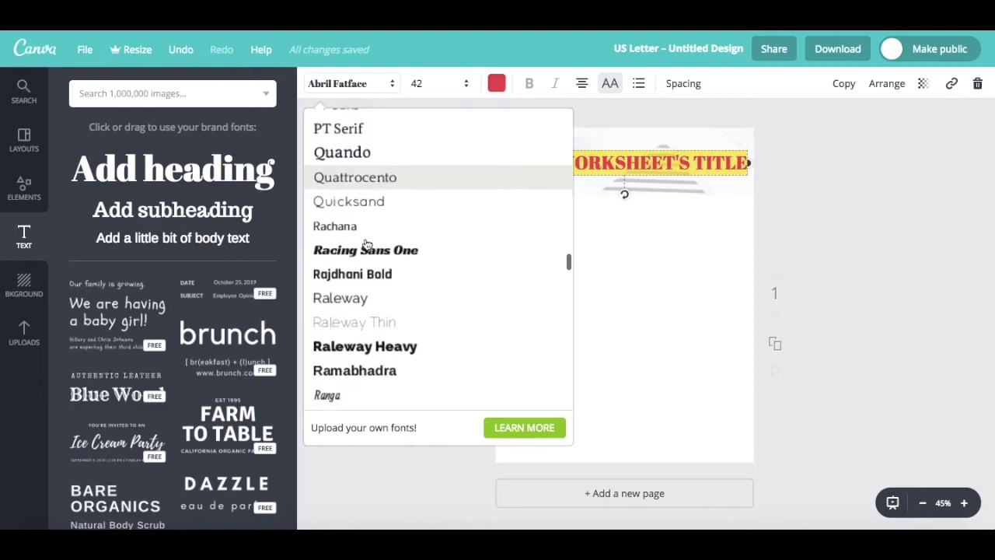
{"action": "left_click", "coordinate": [365, 346]}
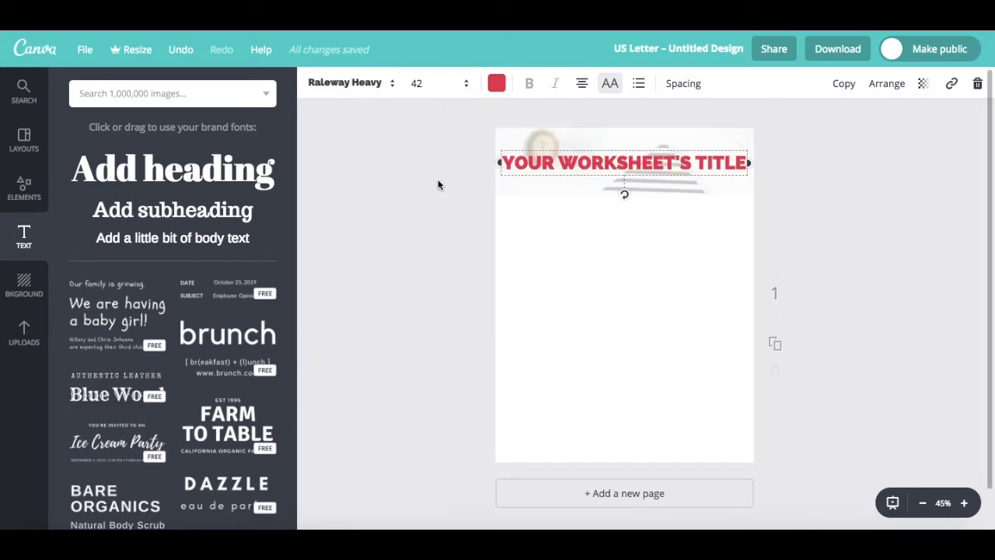
Step: Set the title text colour to black and deselect it
{"action": "left_click", "coordinate": [496, 84]}
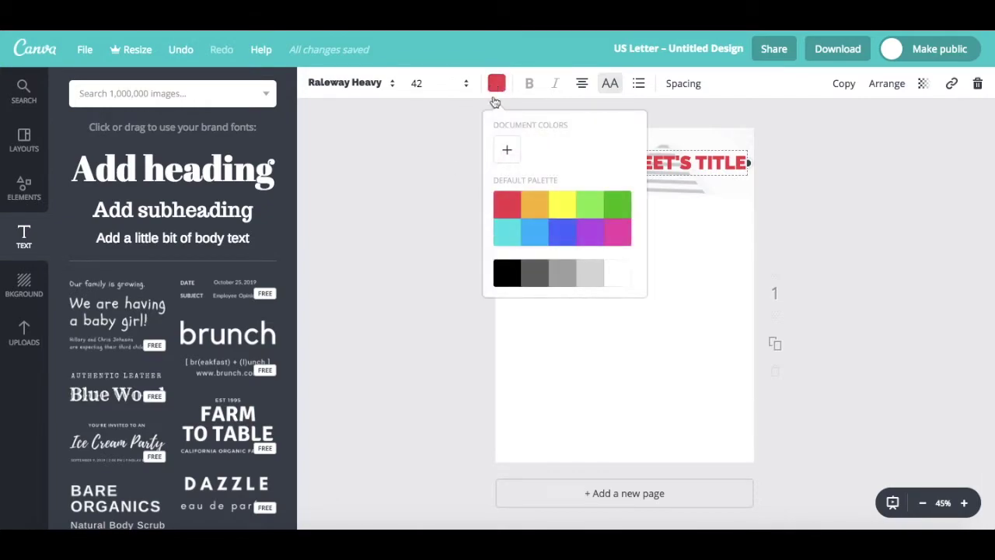
{"action": "left_click", "coordinate": [509, 273]}
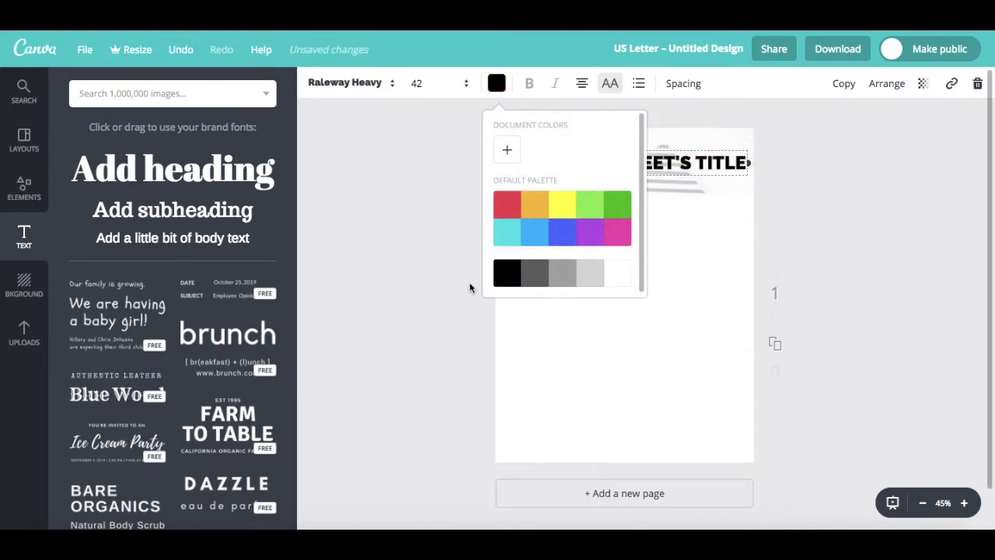
{"action": "left_click", "coordinate": [436, 308]}
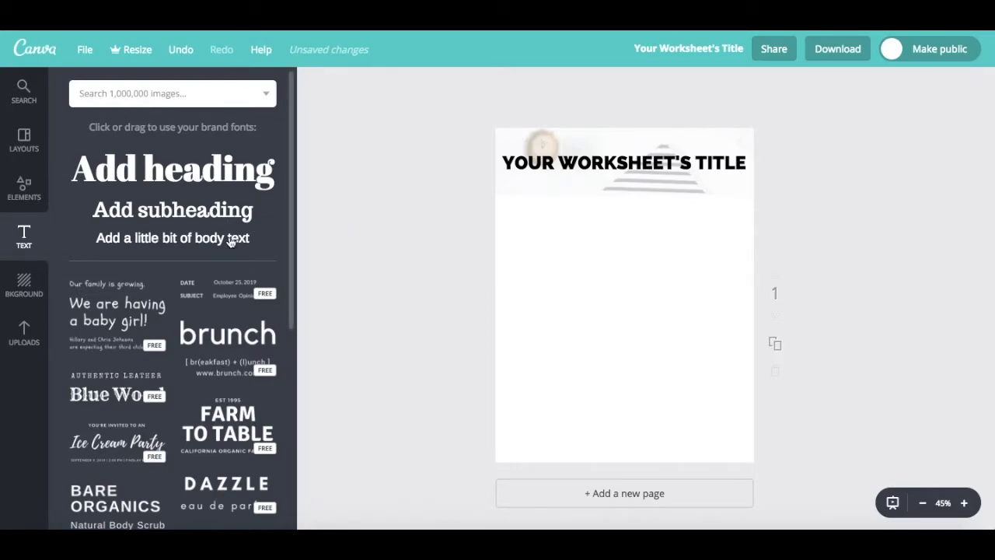
Step: Add a left-aligned body text box reading "Let's talk about social media!"
{"action": "left_click", "coordinate": [231, 241]}
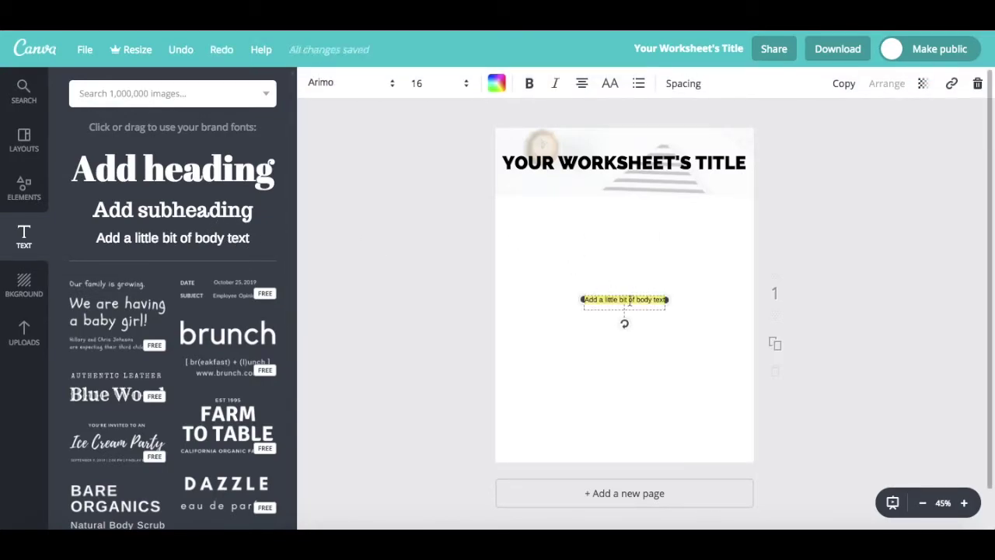
{"action": "left_click", "coordinate": [583, 84]}
{"action": "left_click", "coordinate": [585, 125]}
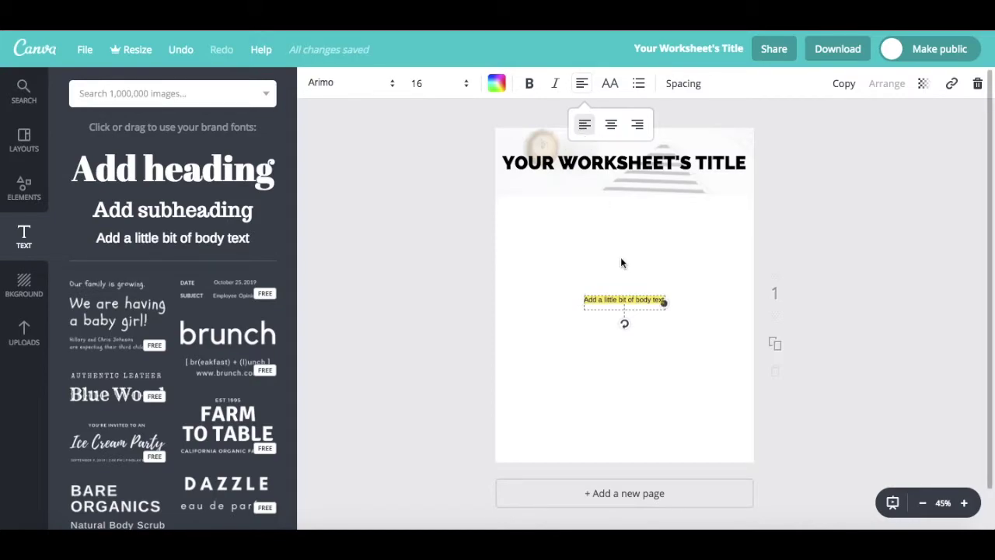
{"action": "type", "text": "Let's talk abo"}
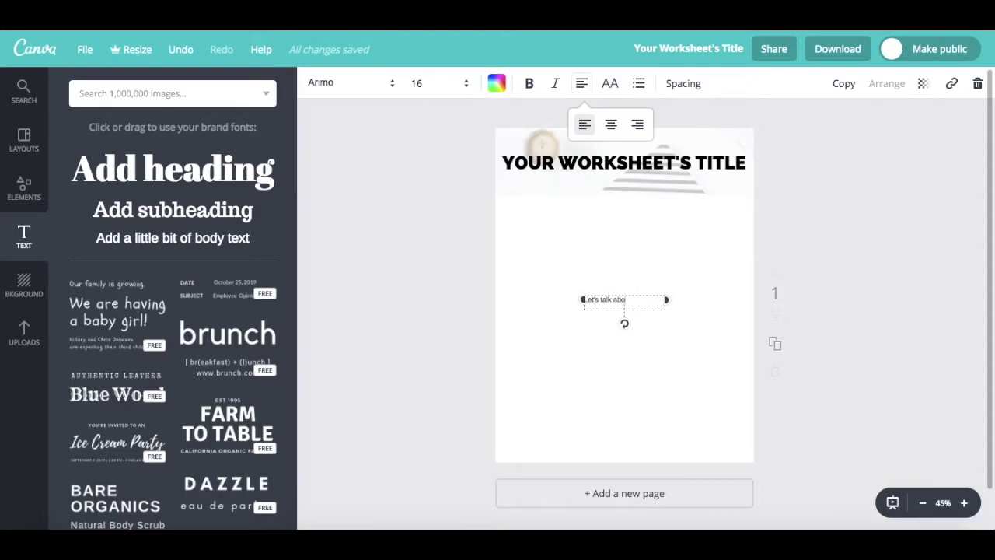
{"action": "type", "text": "di"}
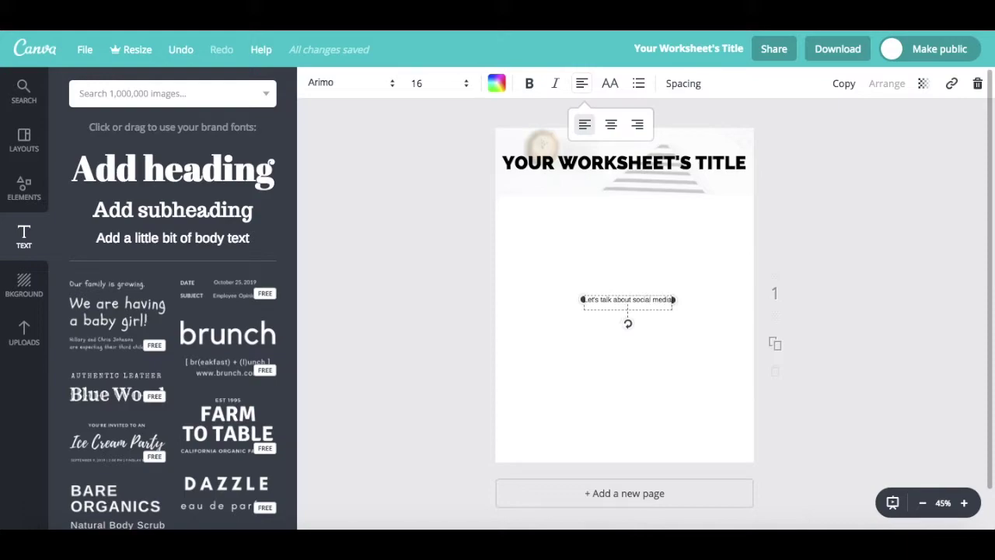
{"action": "type", "text": "a"}
Step: Set the social media sentence in the Raleway font
{"action": "triple_click", "coordinate": [644, 298]}
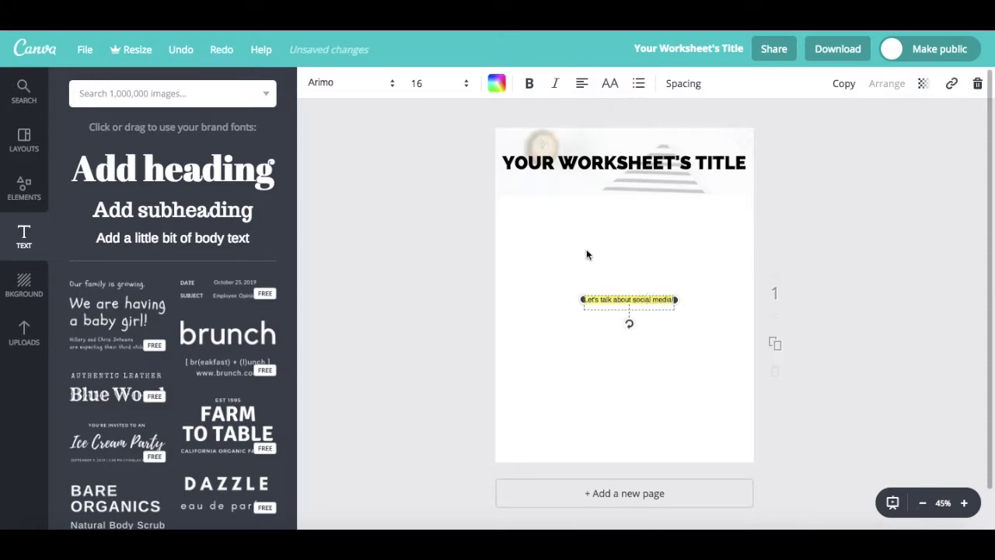
{"action": "left_click", "coordinate": [377, 91]}
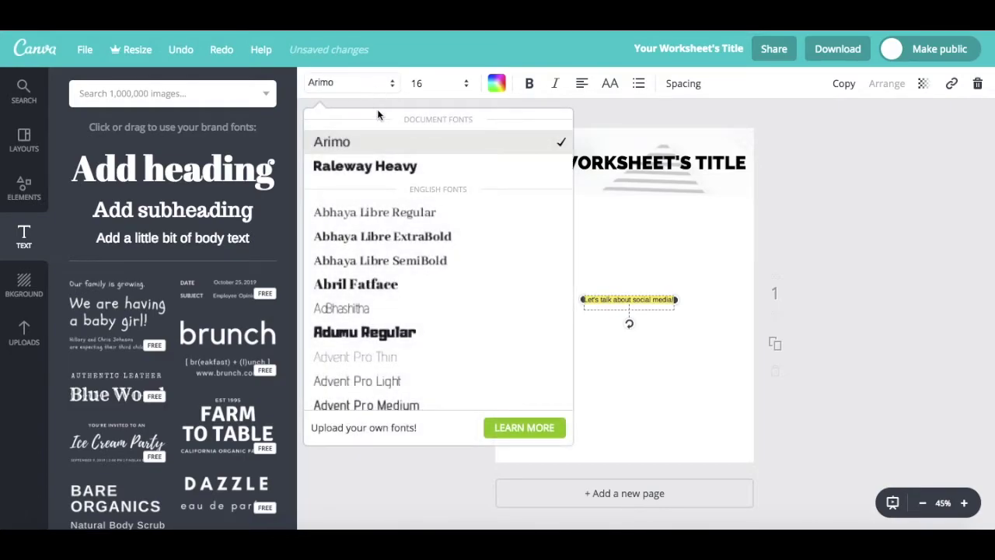
{"action": "scroll", "coordinate": [381, 171], "scroll_direction": "down", "scroll_amount": 5}
{"action": "scroll", "coordinate": [381, 174], "scroll_direction": "down", "scroll_amount": 10}
{"action": "scroll", "coordinate": [384, 184], "scroll_direction": "down", "scroll_amount": 10}
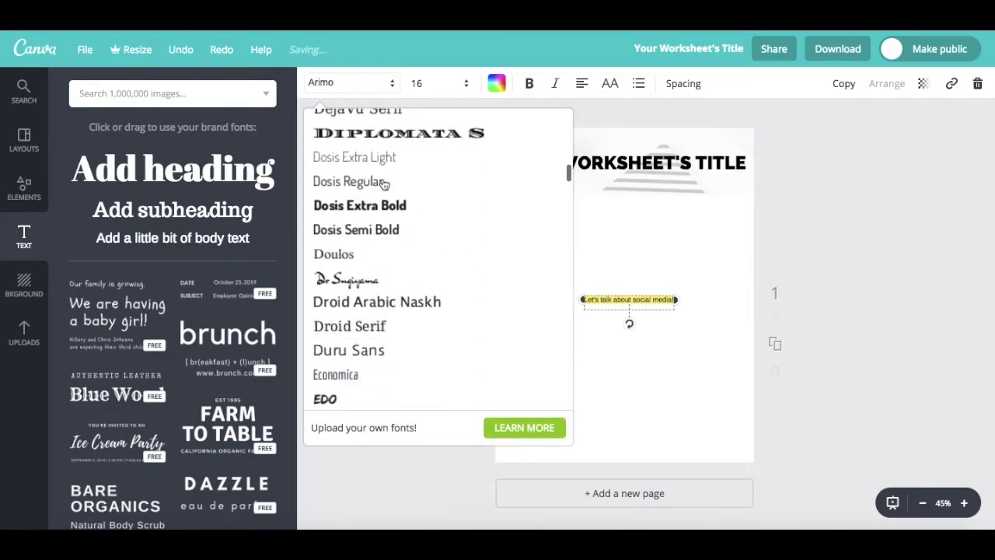
{"action": "scroll", "coordinate": [384, 183], "scroll_direction": "down", "scroll_amount": 10}
{"action": "scroll", "coordinate": [383, 183], "scroll_direction": "down", "scroll_amount": 10}
{"action": "scroll", "coordinate": [384, 183], "scroll_direction": "down", "scroll_amount": 10}
{"action": "scroll", "coordinate": [383, 183], "scroll_direction": "down", "scroll_amount": 10}
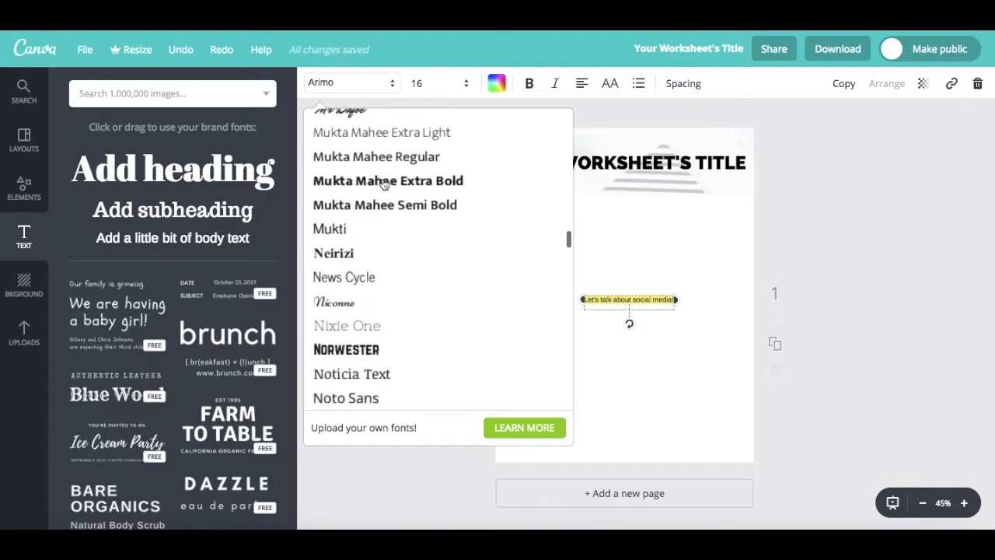
{"action": "scroll", "coordinate": [383, 184], "scroll_direction": "down", "scroll_amount": 10}
{"action": "scroll", "coordinate": [382, 187], "scroll_direction": "down", "scroll_amount": 10}
{"action": "scroll", "coordinate": [382, 187], "scroll_direction": "down", "scroll_amount": 2}
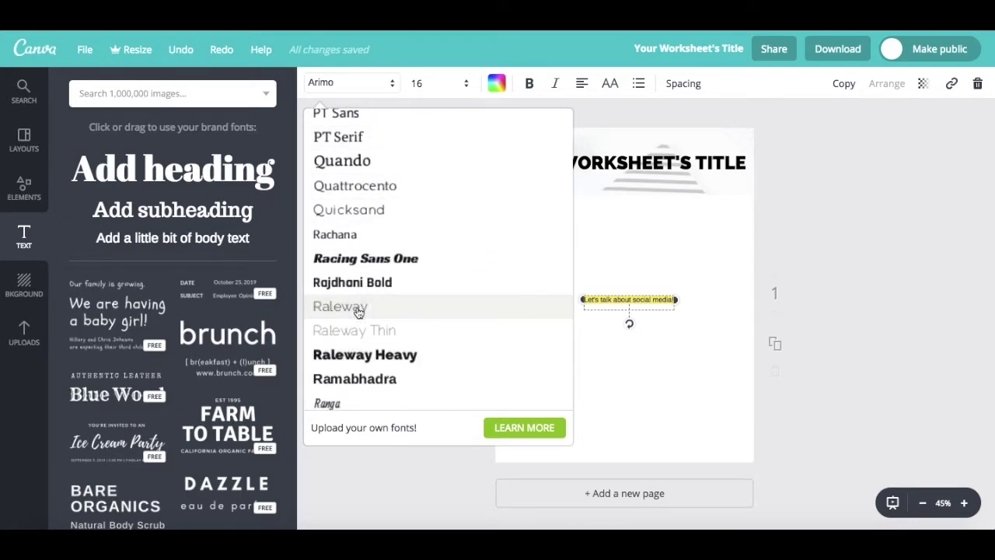
{"action": "left_click", "coordinate": [359, 309]}
Step: Resize the sentence to 21 and place it just under the title
{"action": "left_click", "coordinate": [451, 84]}
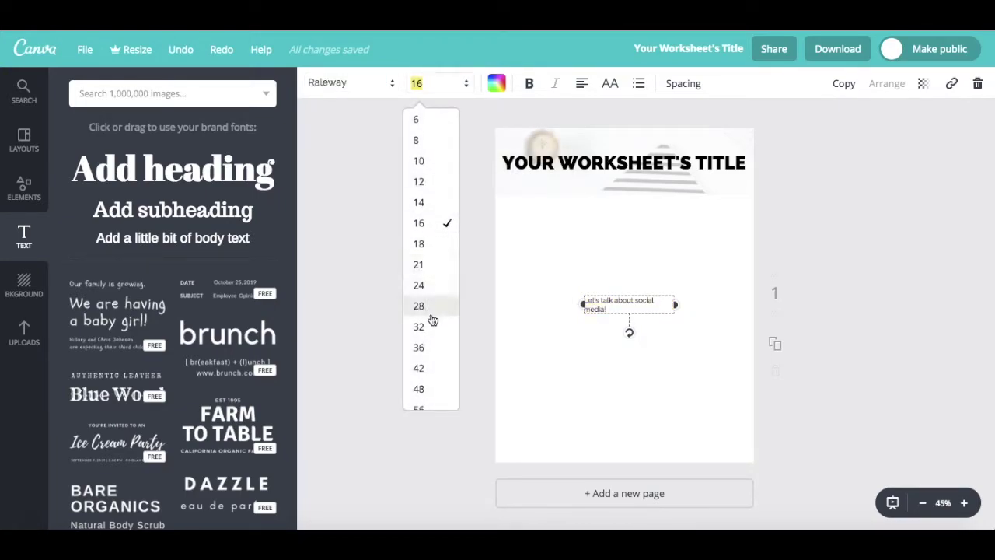
{"action": "left_click", "coordinate": [429, 327]}
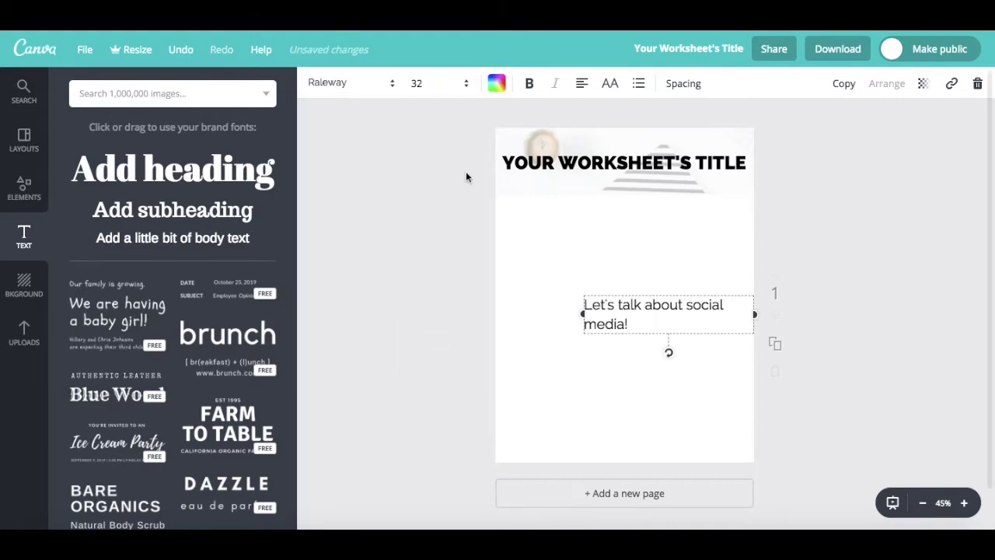
{"action": "left_click", "coordinate": [451, 92]}
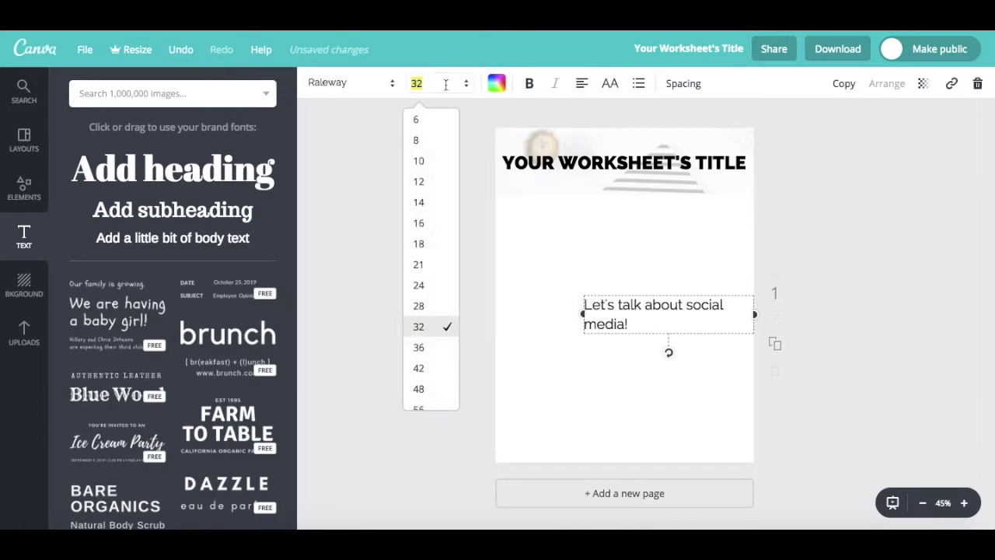
{"action": "left_click", "coordinate": [420, 265]}
{"action": "mouse_move", "coordinate": [732, 311]}
{"action": "left_mouse_down"}
{"action": "mouse_move", "coordinate": [624, 205]}
{"action": "mouse_move", "coordinate": [649, 223]}
{"action": "left_mouse_up"}
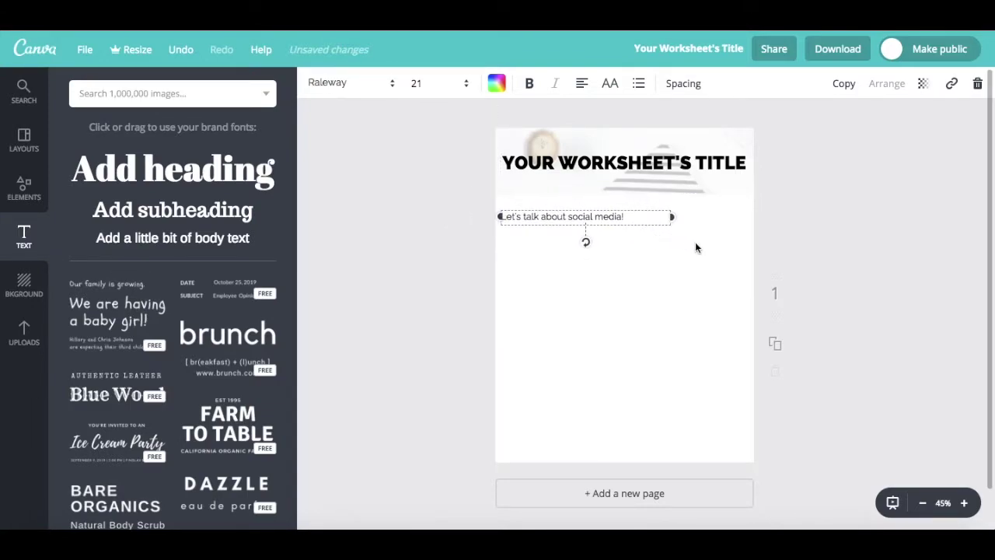
{"action": "left_click", "coordinate": [721, 251]}
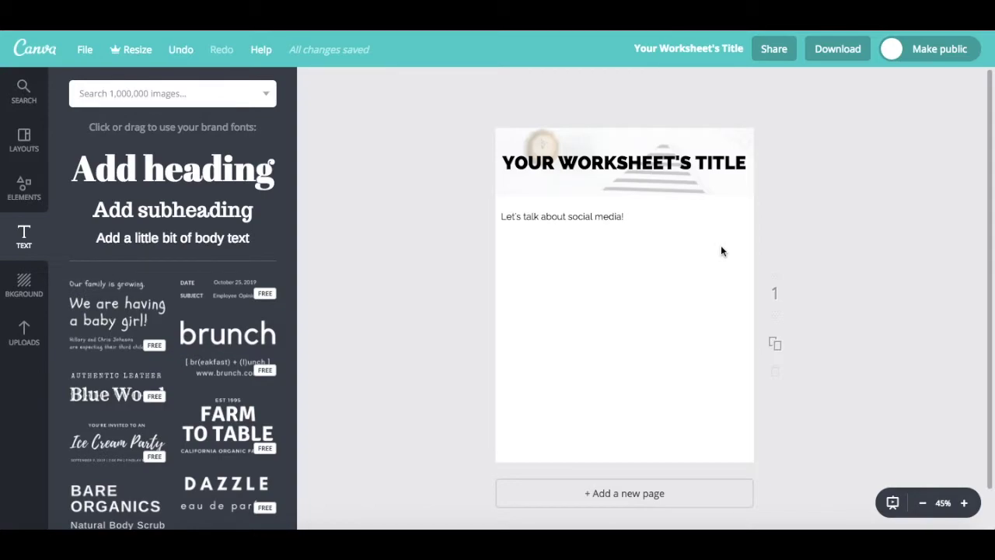
Step: Add a black square from Shapes and resize it into a page-wide rectangle below the social media line
{"action": "left_click", "coordinate": [24, 189]}
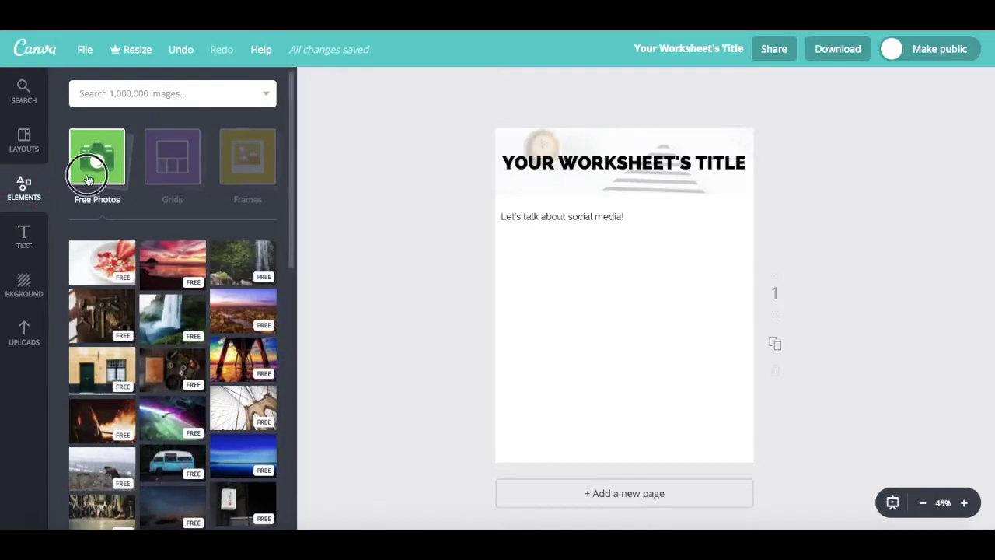
{"action": "left_click", "coordinate": [98, 257]}
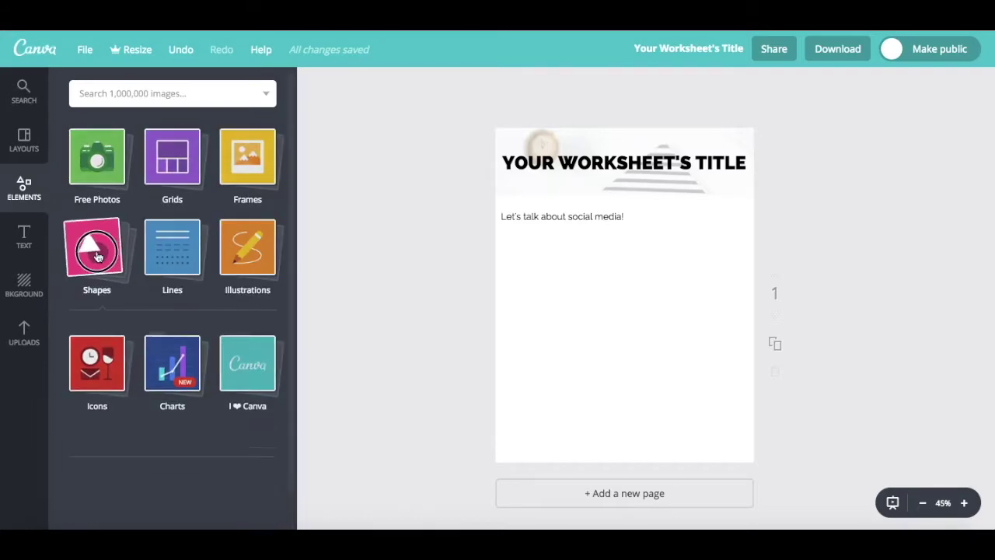
{"action": "mouse_move", "coordinate": [101, 363]}
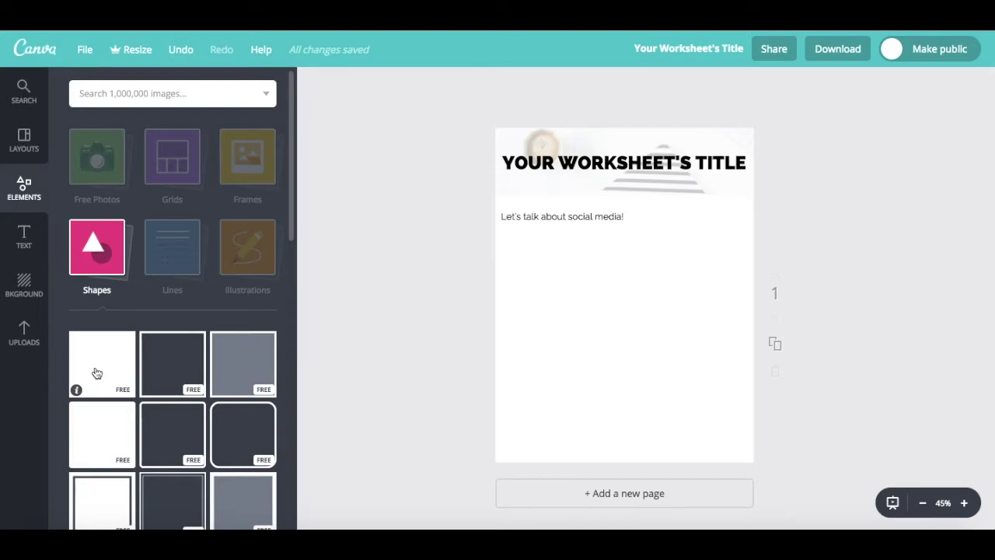
{"action": "left_click", "coordinate": [96, 374]}
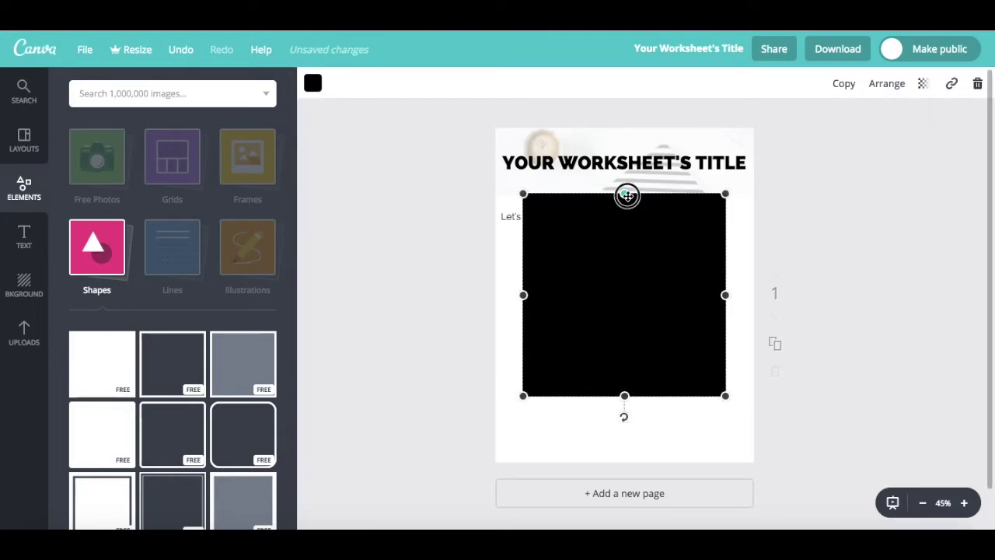
{"action": "mouse_move", "coordinate": [624, 194]}
{"action": "left_mouse_down"}
{"action": "mouse_move", "coordinate": [628, 239]}
{"action": "mouse_move", "coordinate": [625, 226]}
{"action": "left_mouse_up"}
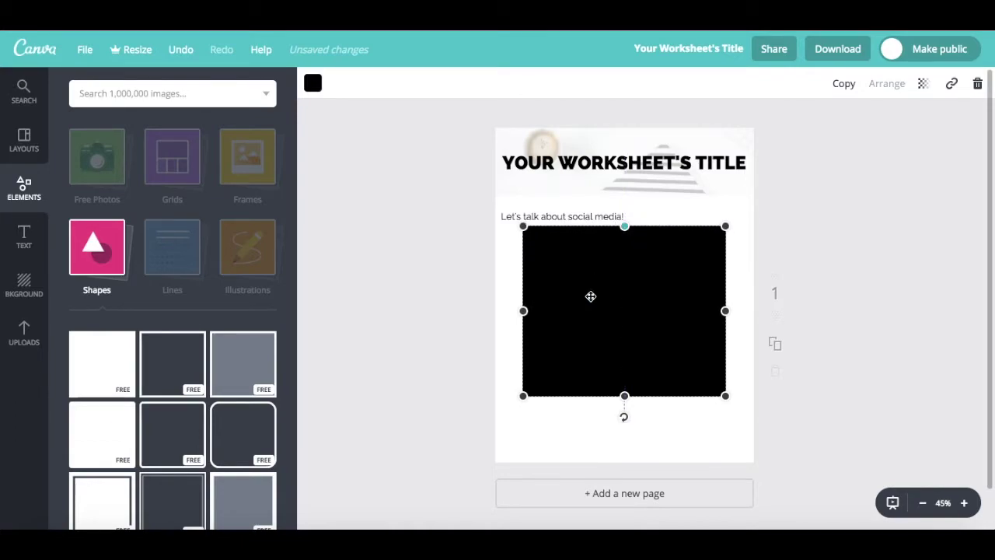
{"action": "left_click_drag", "start_coordinate": [624, 396], "coordinate": [626, 309]}
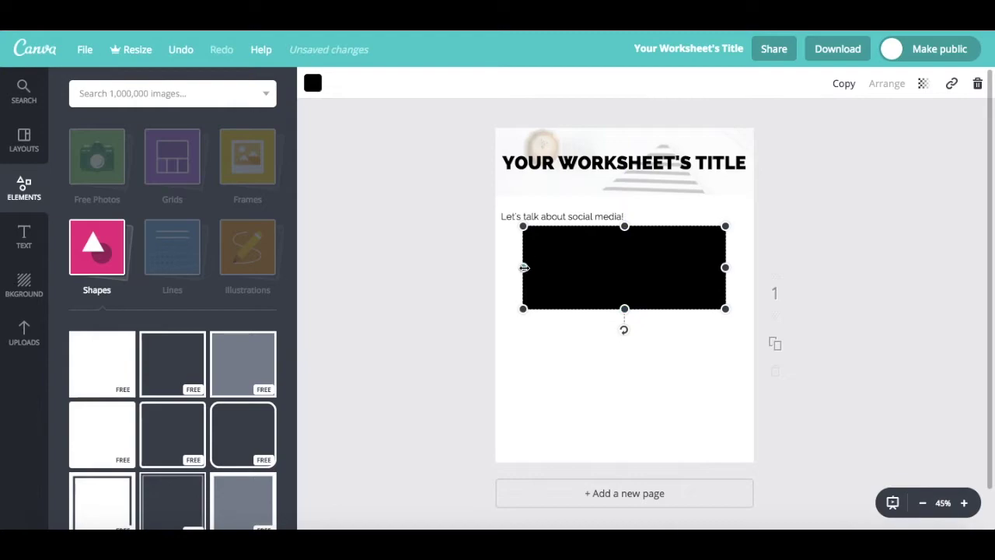
{"action": "left_click_drag", "start_coordinate": [522, 269], "coordinate": [502, 267]}
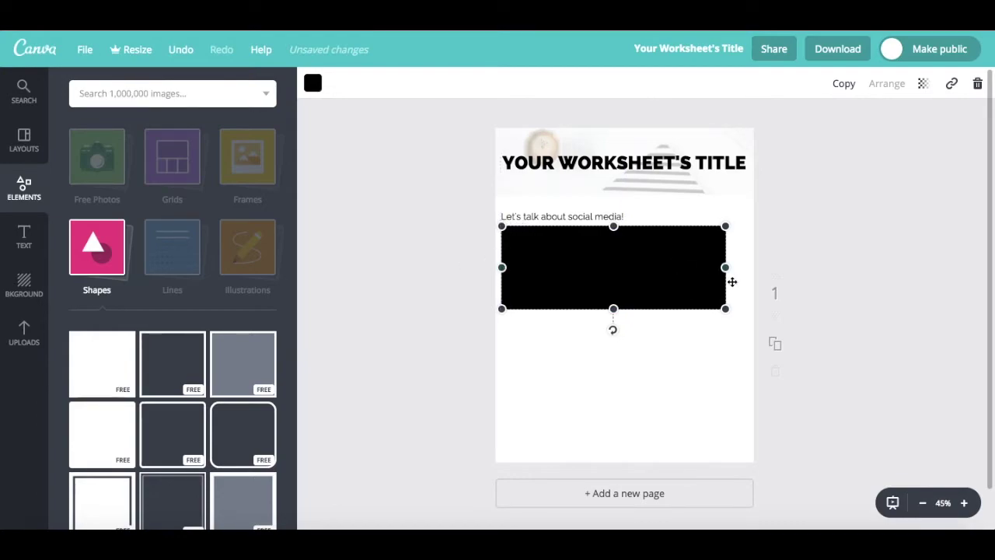
{"action": "left_click_drag", "start_coordinate": [726, 267], "coordinate": [746, 266]}
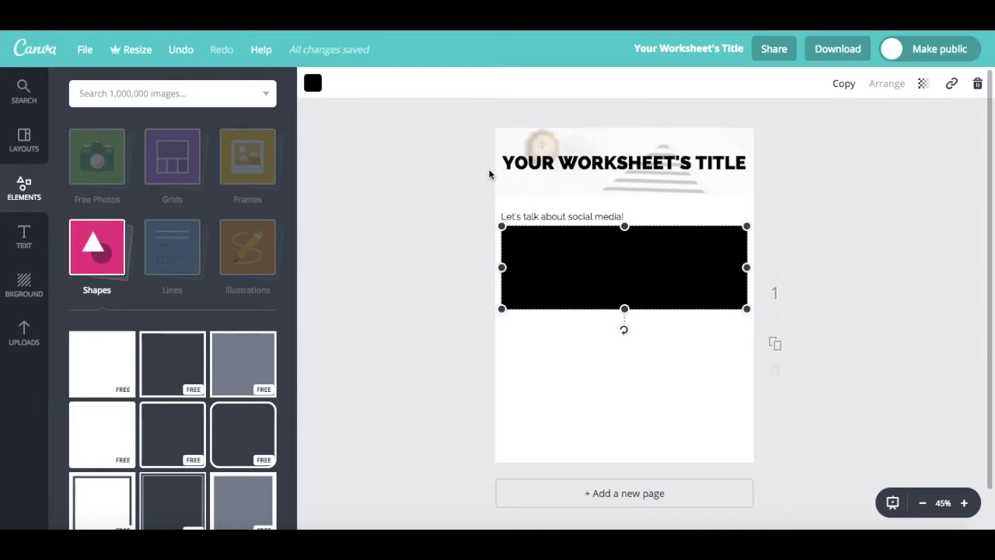
Step: Change the rectangle's fill to custom colour code f1f1f1, a very light grey
{"action": "left_click", "coordinate": [314, 89]}
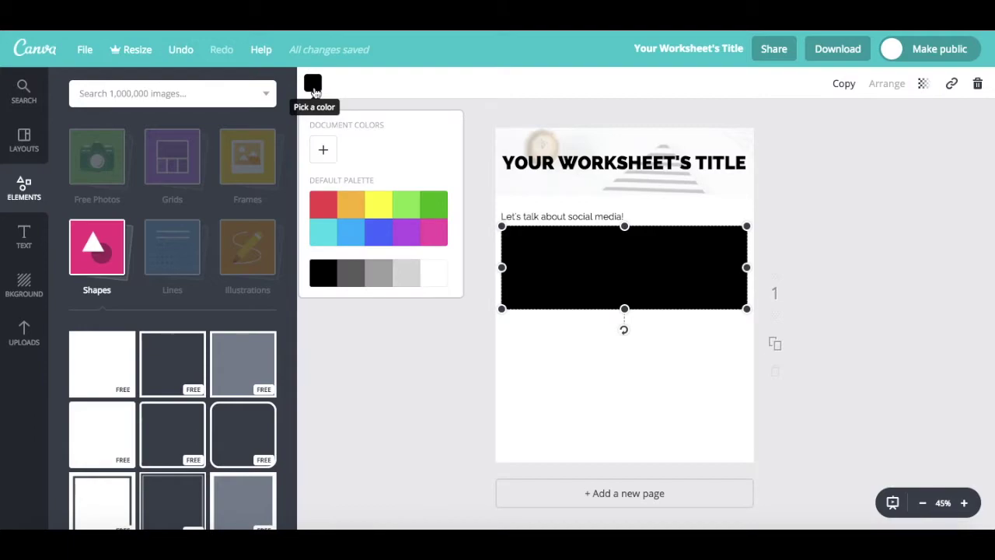
{"action": "left_click", "coordinate": [323, 150]}
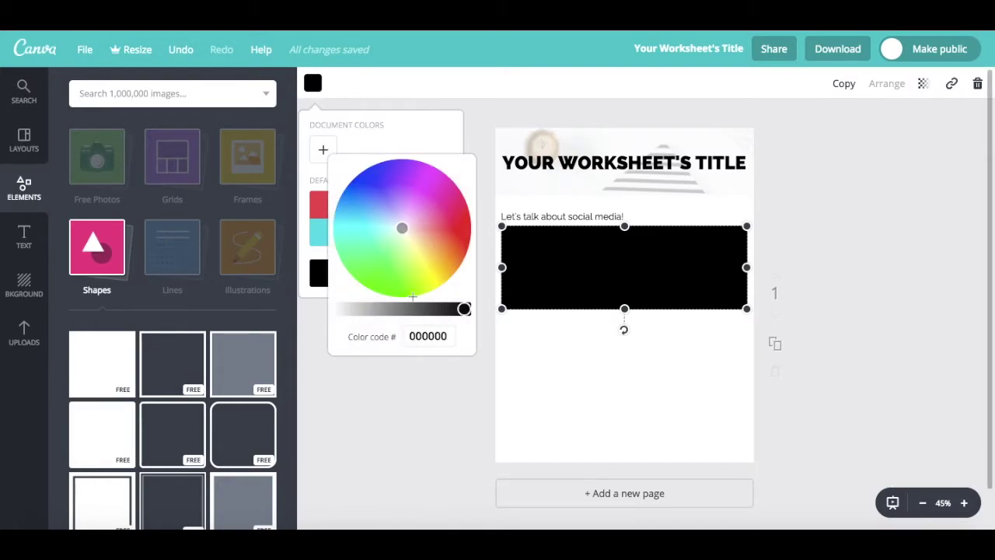
{"action": "left_click", "coordinate": [420, 336]}
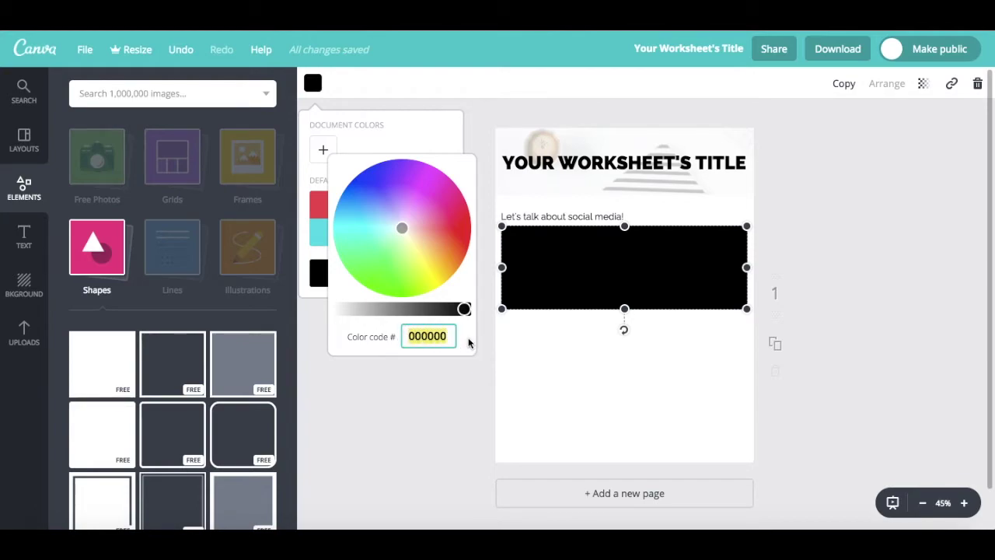
{"action": "type", "text": "f1f"}
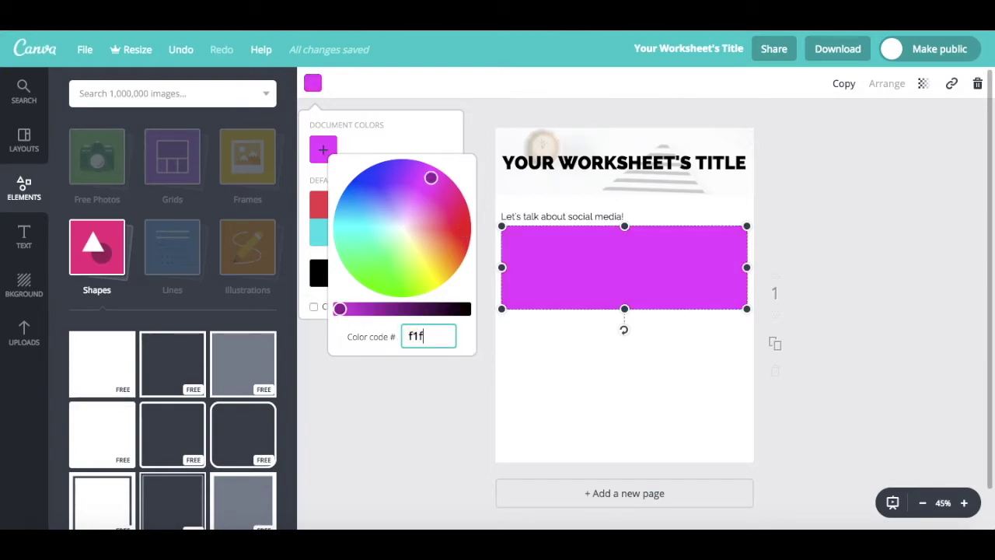
{"action": "type", "text": "1f1"}
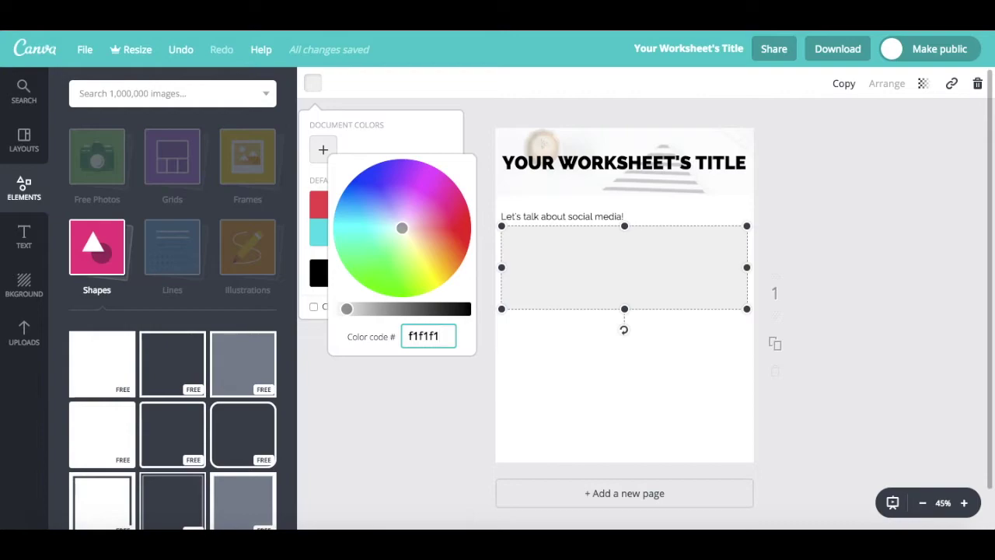
{"action": "key", "text": "Return"}
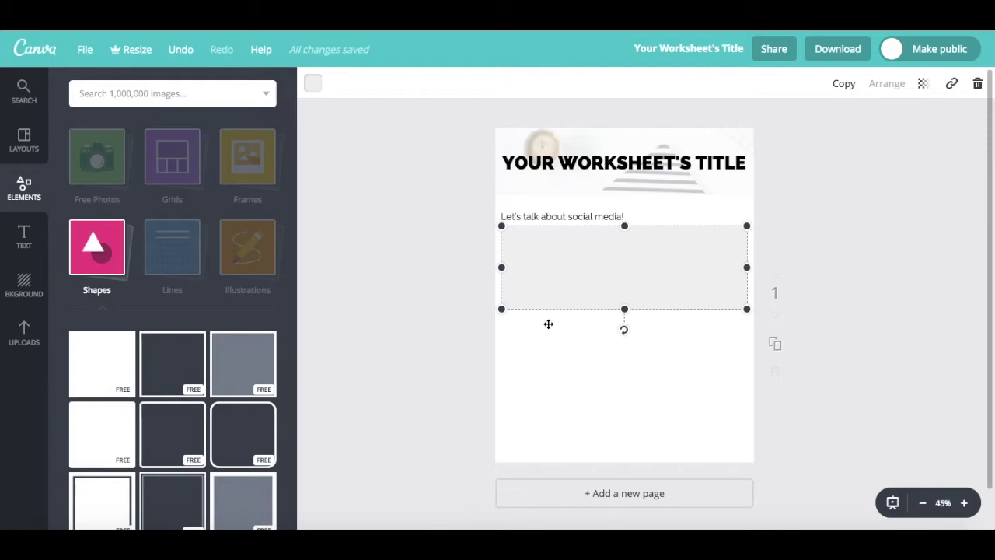
{"action": "left_click", "coordinate": [534, 361]}
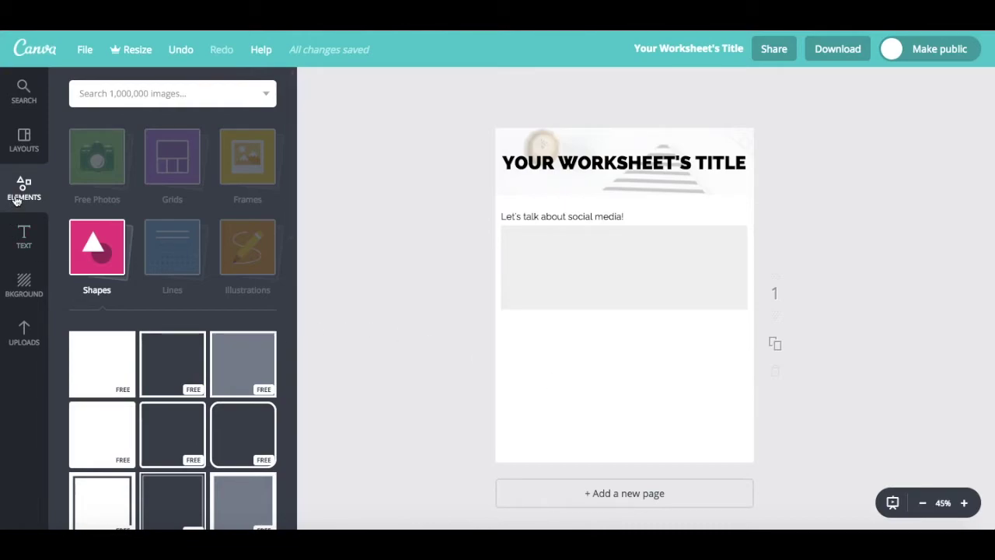
{"action": "mouse_move", "coordinate": [102, 363]}
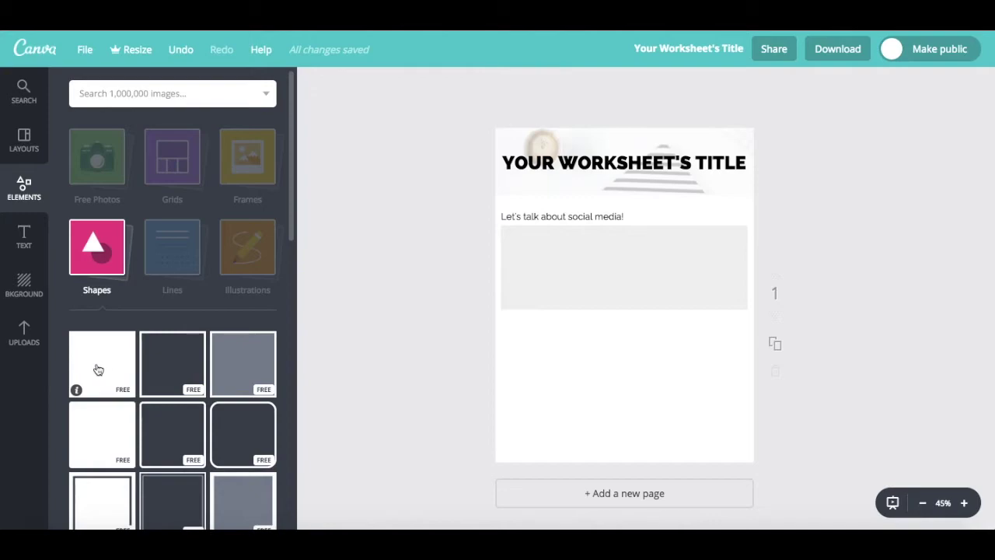
Step: Add another black square and stretch it into a thin, full-width bar along the page bottom
{"action": "left_click", "coordinate": [97, 369]}
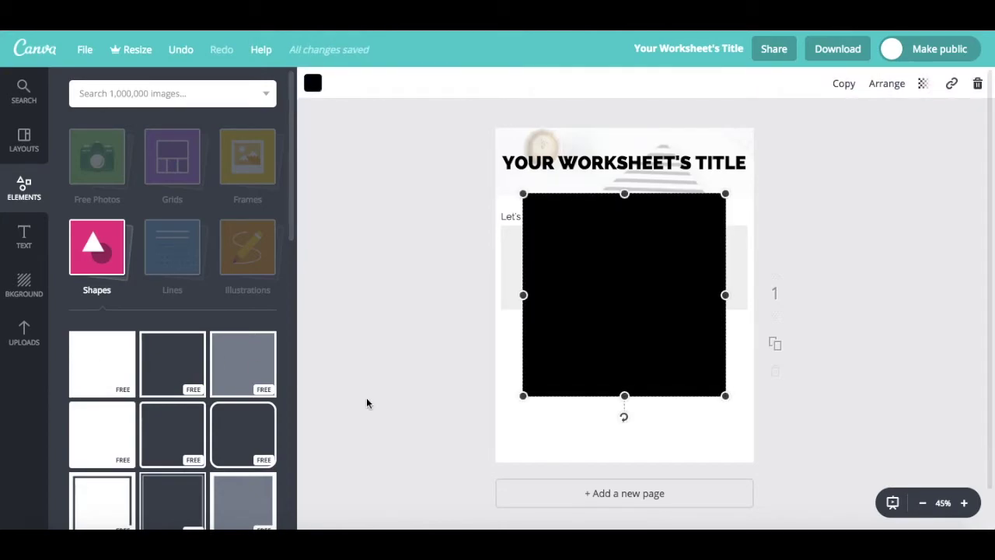
{"action": "left_click_drag", "start_coordinate": [604, 311], "coordinate": [573, 382]}
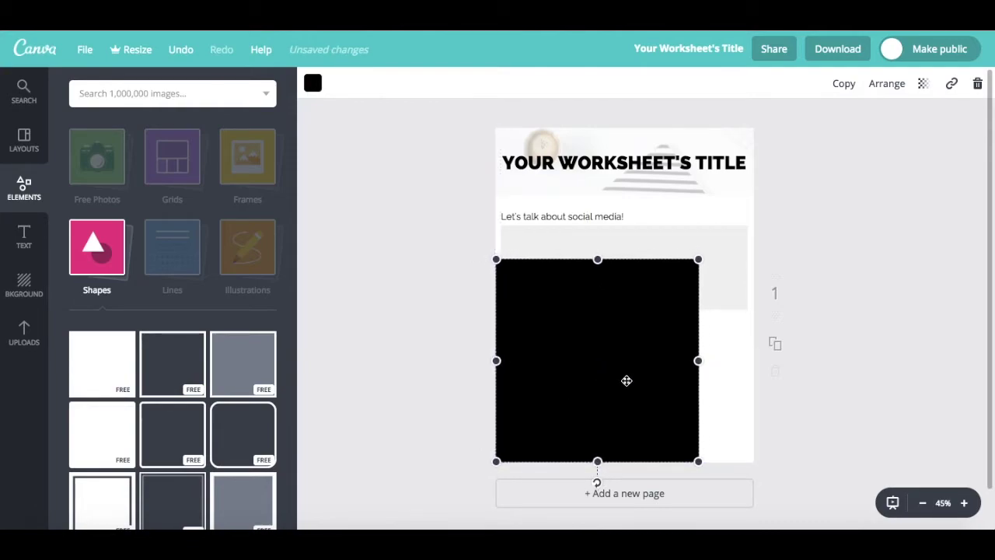
{"action": "left_click_drag", "start_coordinate": [698, 360], "coordinate": [750, 358]}
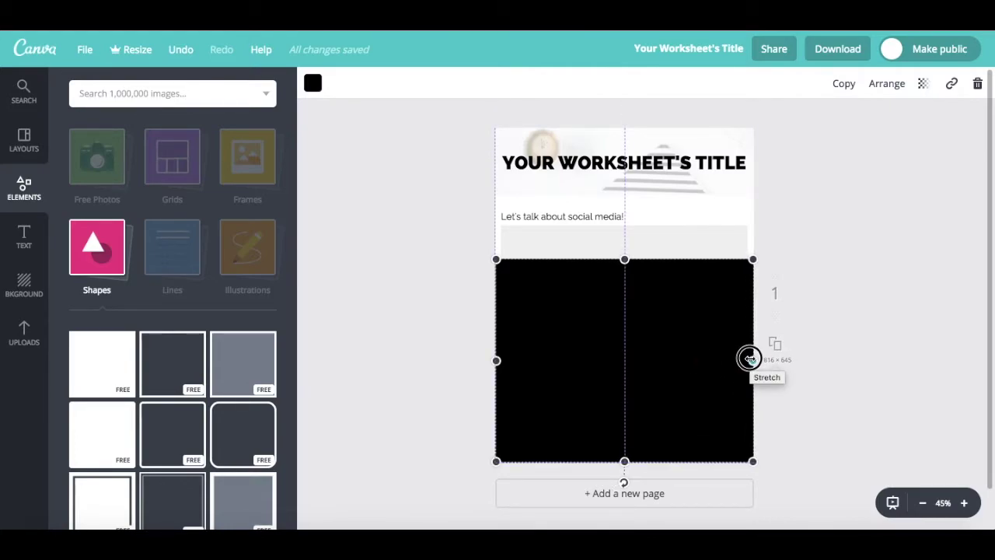
{"action": "left_click_drag", "start_coordinate": [750, 357], "coordinate": [750, 357]}
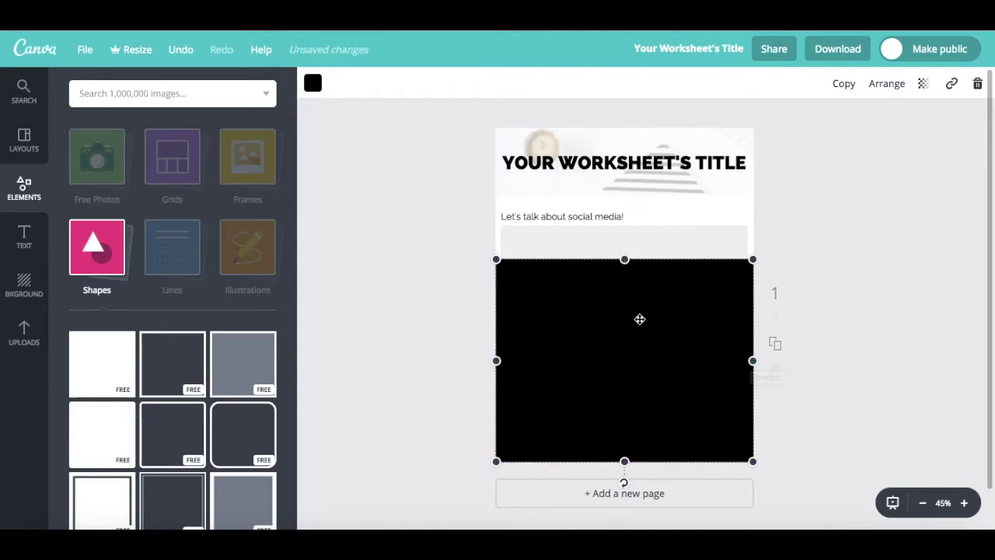
{"action": "left_click_drag", "start_coordinate": [625, 257], "coordinate": [614, 422]}
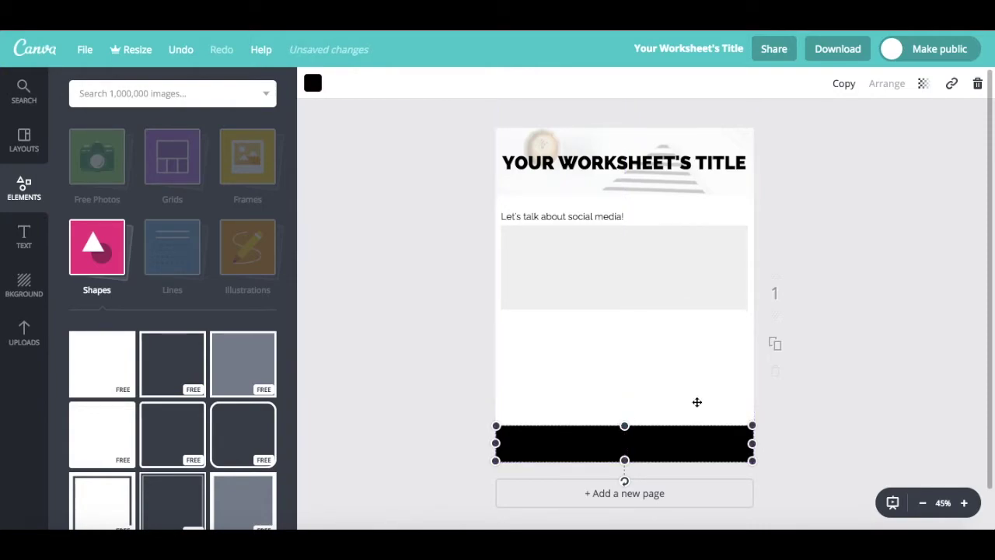
{"action": "left_click", "coordinate": [856, 369]}
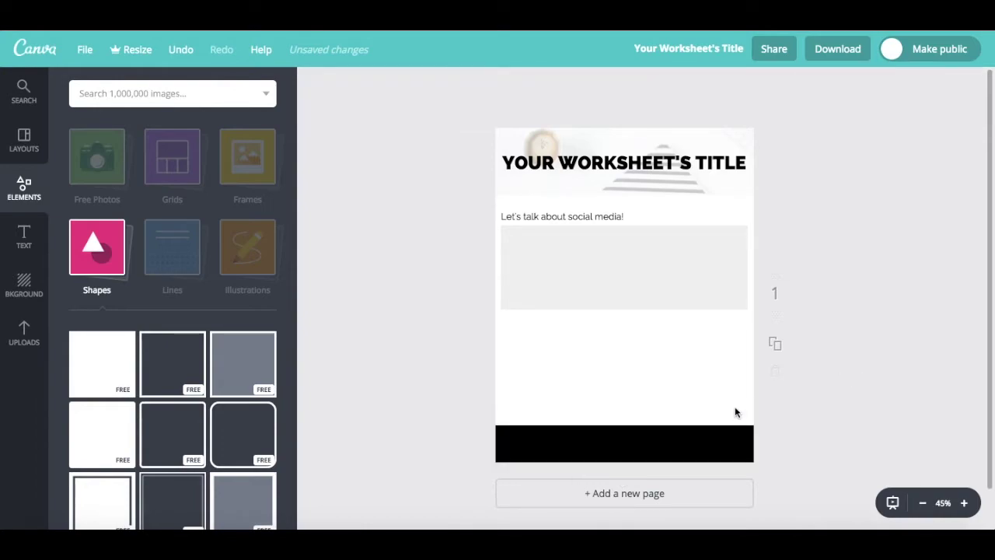
{"action": "left_click", "coordinate": [705, 445]}
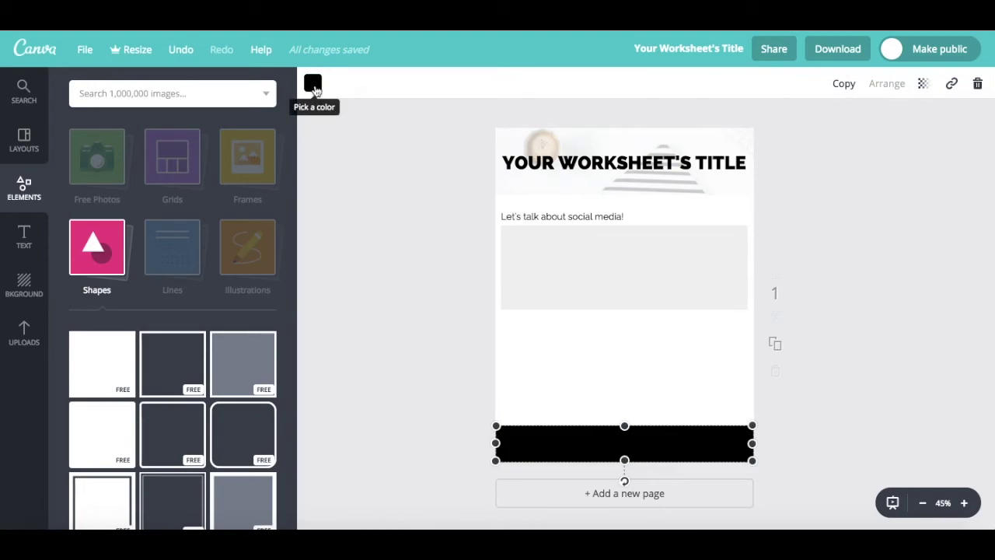
{"action": "left_click", "coordinate": [313, 84]}
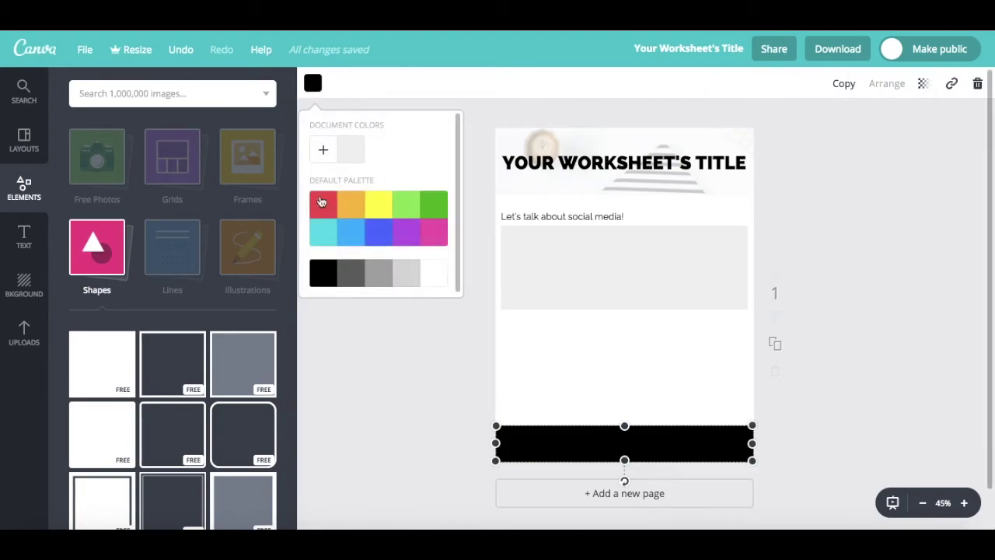
{"action": "left_click", "coordinate": [321, 203]}
{"action": "left_click", "coordinate": [349, 201]}
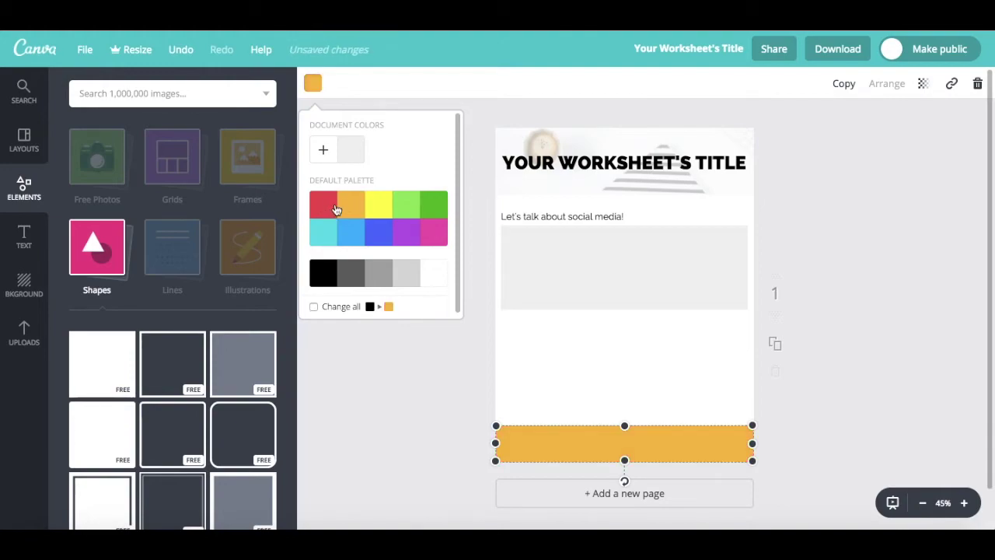
{"action": "left_click", "coordinate": [329, 277]}
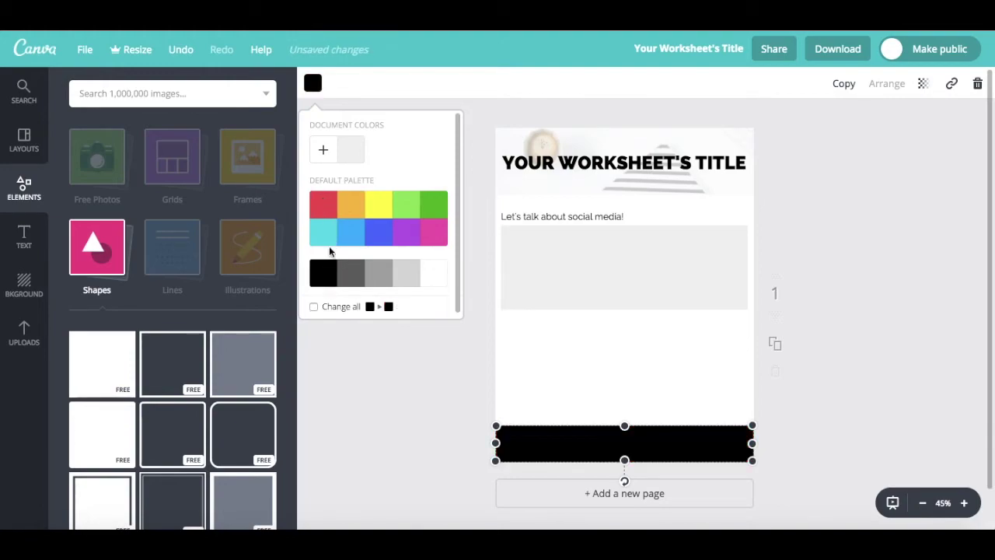
{"action": "left_click", "coordinate": [315, 83]}
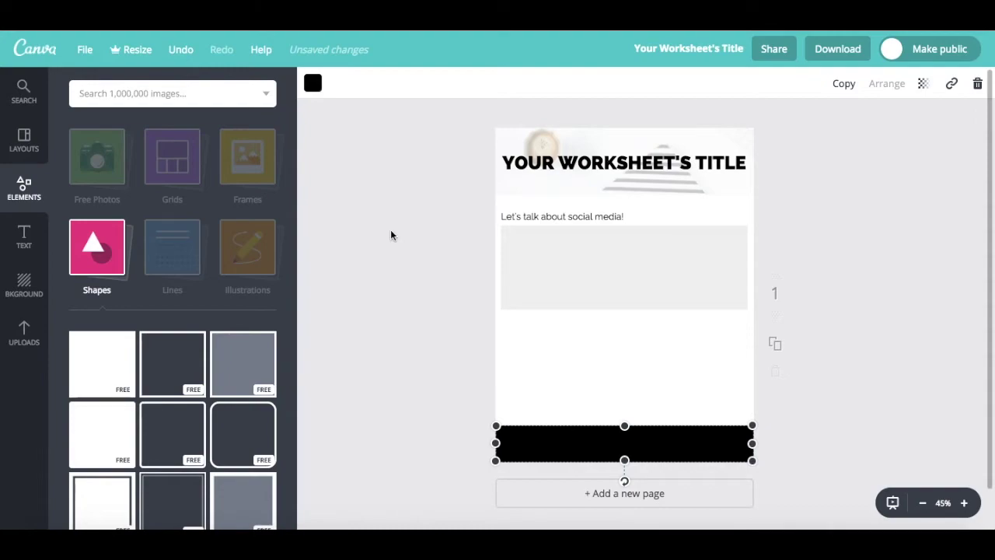
{"action": "left_click", "coordinate": [30, 247]}
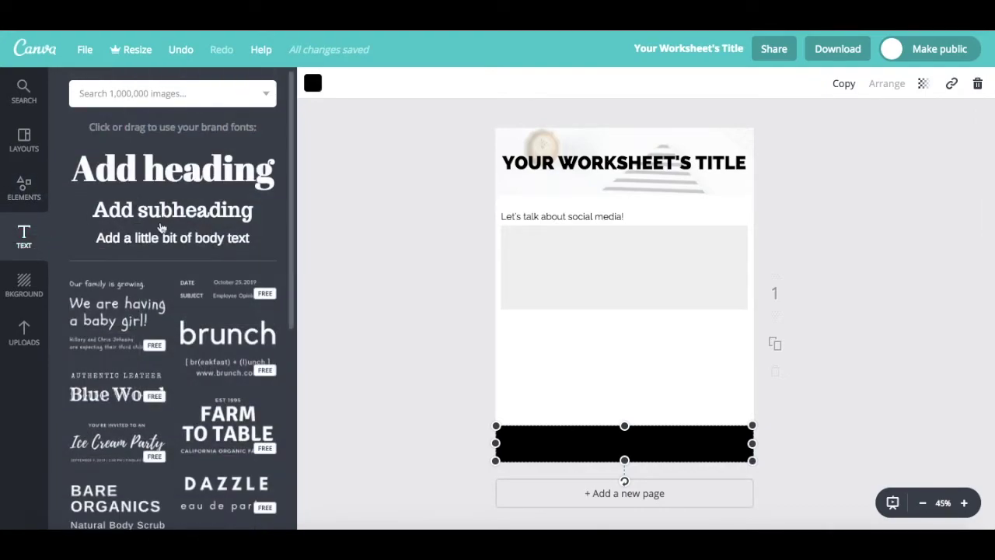
{"action": "left_click", "coordinate": [153, 245]}
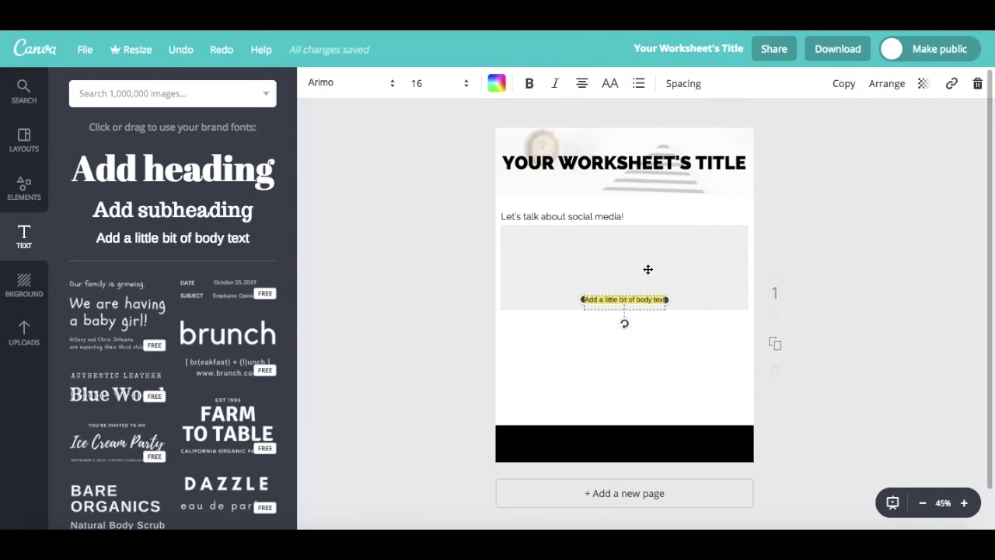
{"action": "left_click_drag", "start_coordinate": [643, 294], "coordinate": [629, 341]}
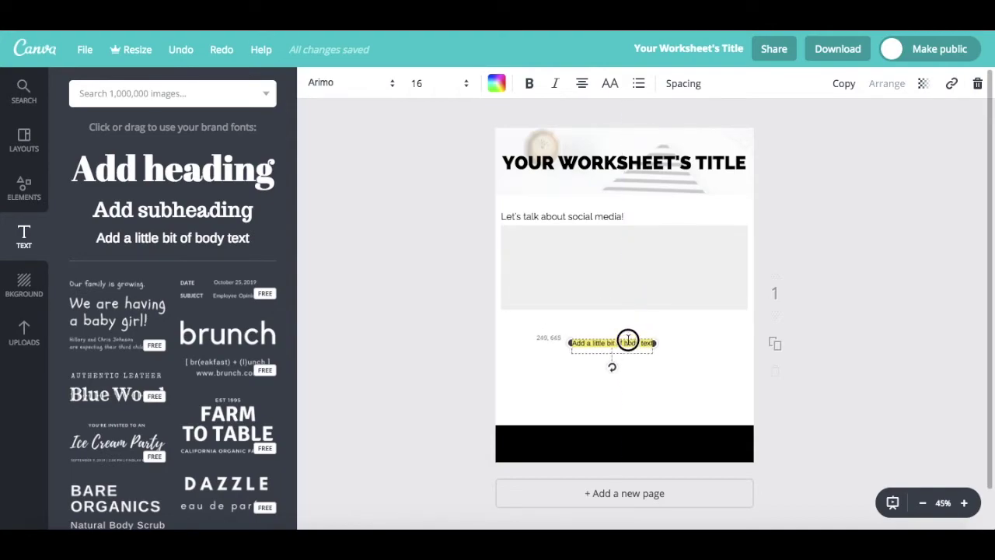
{"action": "type", "text": "www."}
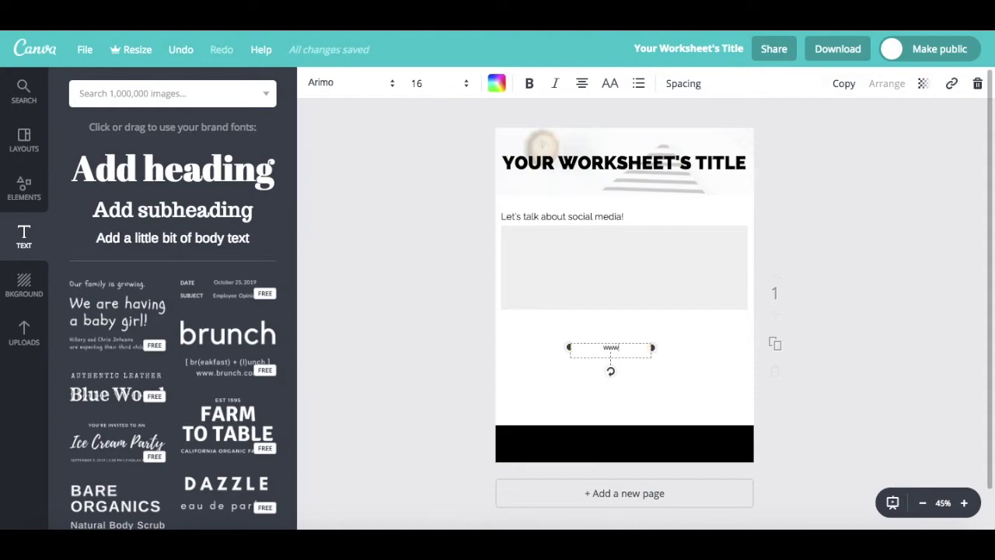
{"action": "type", "text": "yestotech.co"}
{"action": "type", "text": "m"}
Step: Left-align the website text and set it to Raleway, size 21
{"action": "left_click", "coordinate": [581, 83]}
{"action": "left_click", "coordinate": [584, 125]}
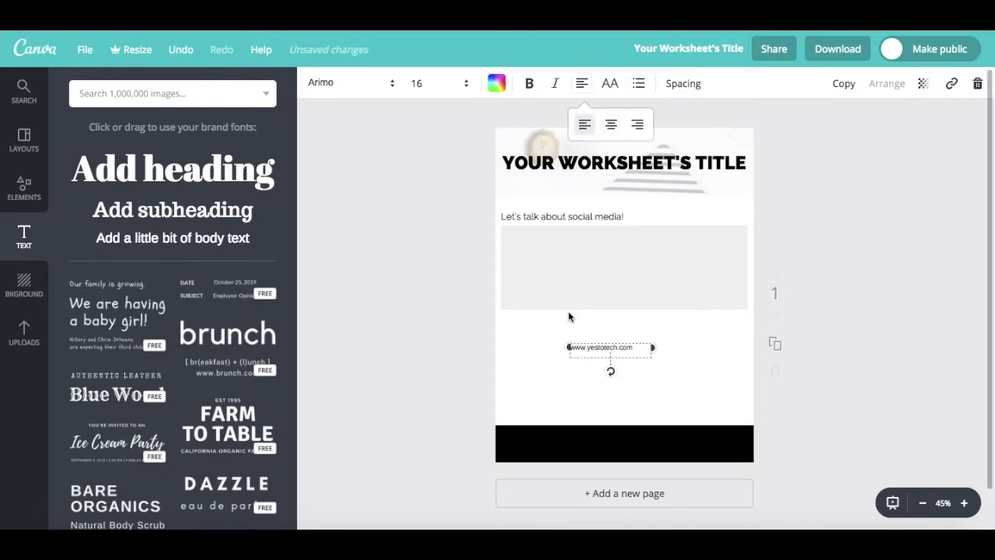
{"action": "double_click", "coordinate": [585, 348]}
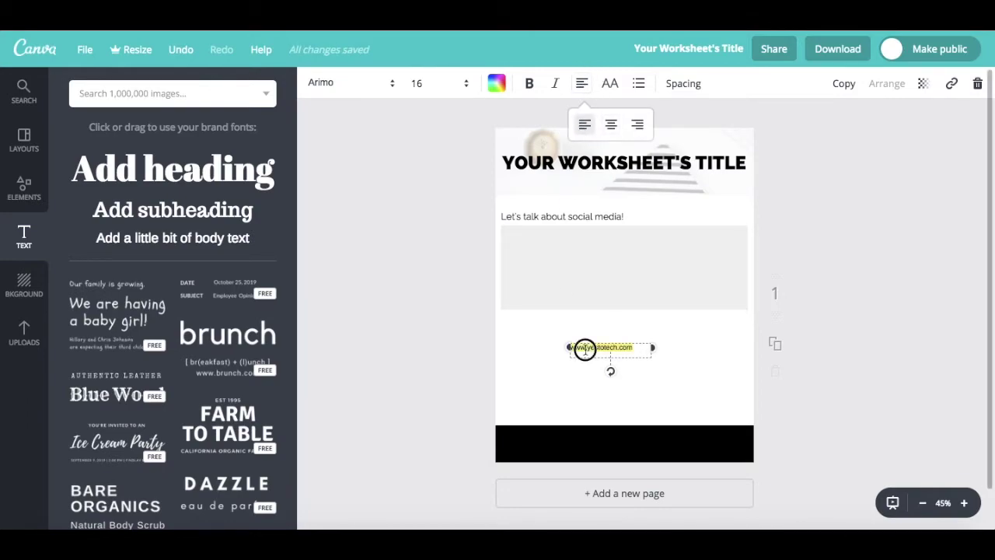
{"action": "left_click", "coordinate": [435, 82]}
{"action": "left_click", "coordinate": [435, 265]}
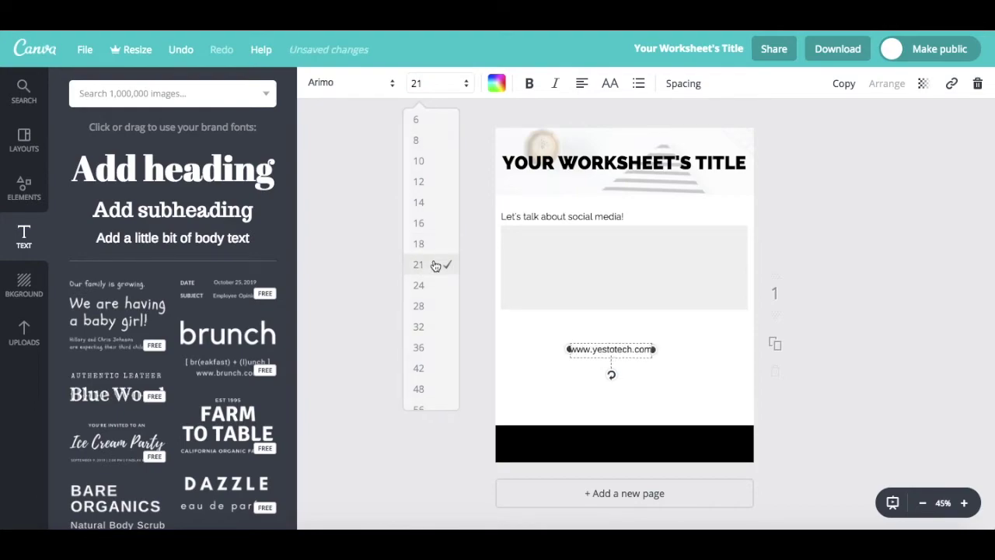
{"action": "left_click", "coordinate": [350, 82]}
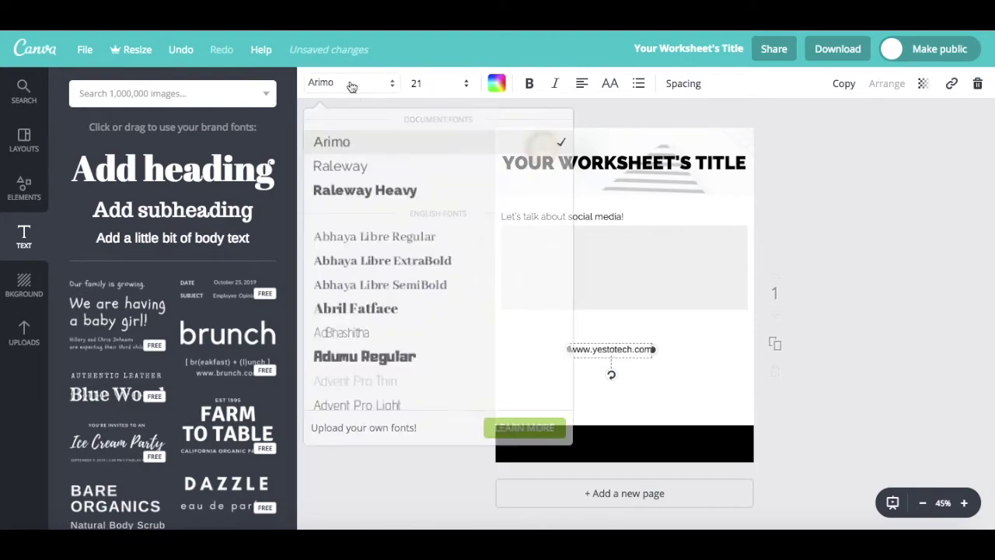
{"action": "left_click", "coordinate": [349, 166]}
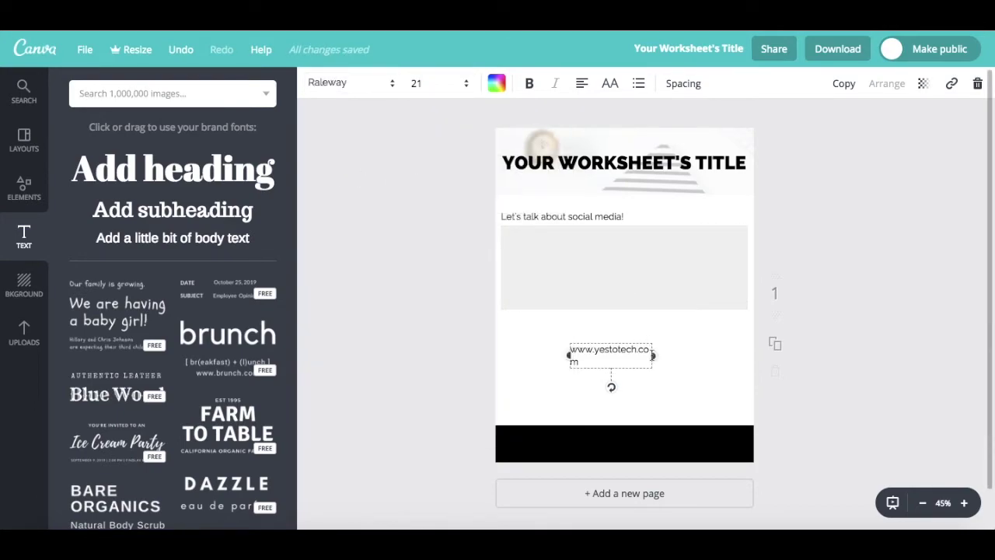
Step: Widen the website text box to one line and make the text bold and white
{"action": "left_click_drag", "start_coordinate": [655, 356], "coordinate": [665, 355]}
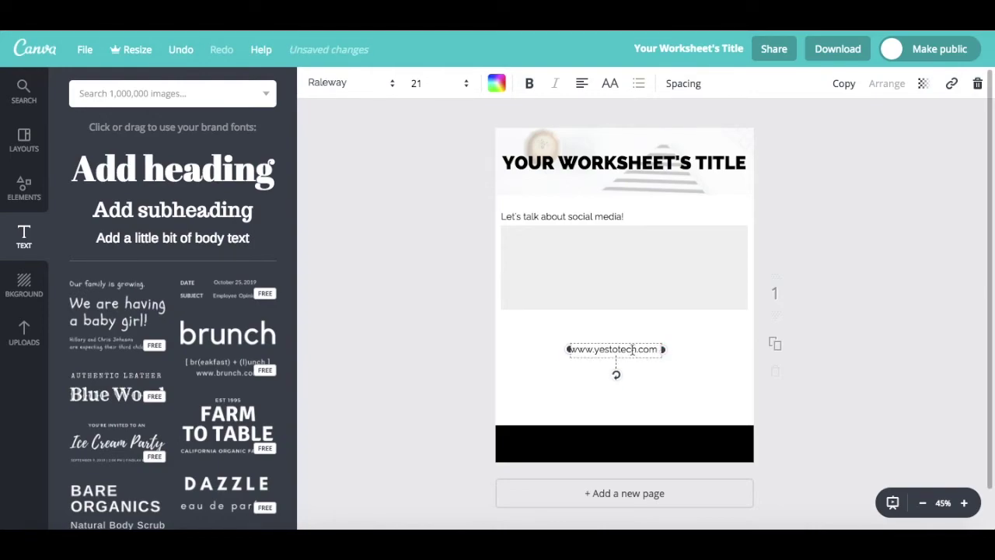
{"action": "double_click", "coordinate": [632, 349]}
{"action": "left_click", "coordinate": [632, 348]}
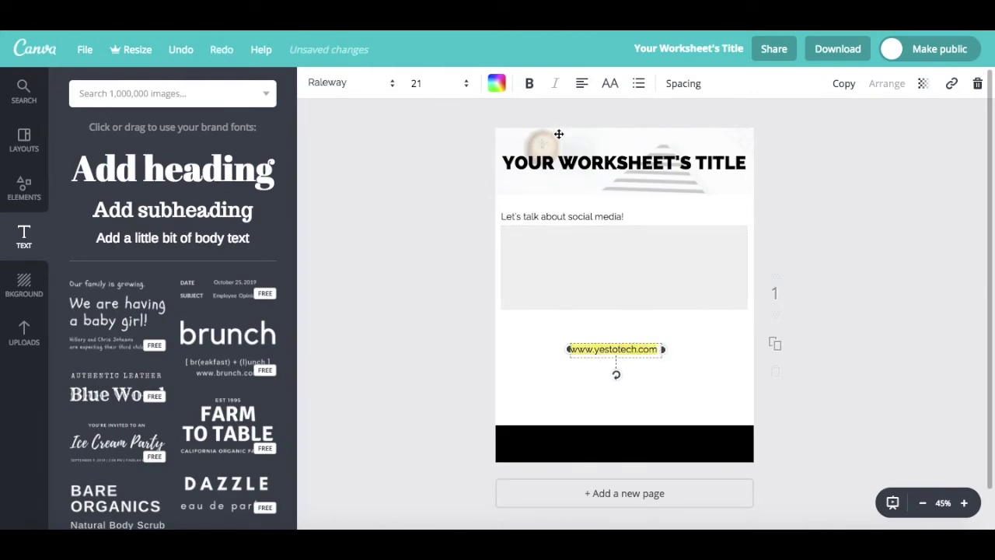
{"action": "left_click", "coordinate": [532, 90]}
{"action": "left_click", "coordinate": [496, 83]}
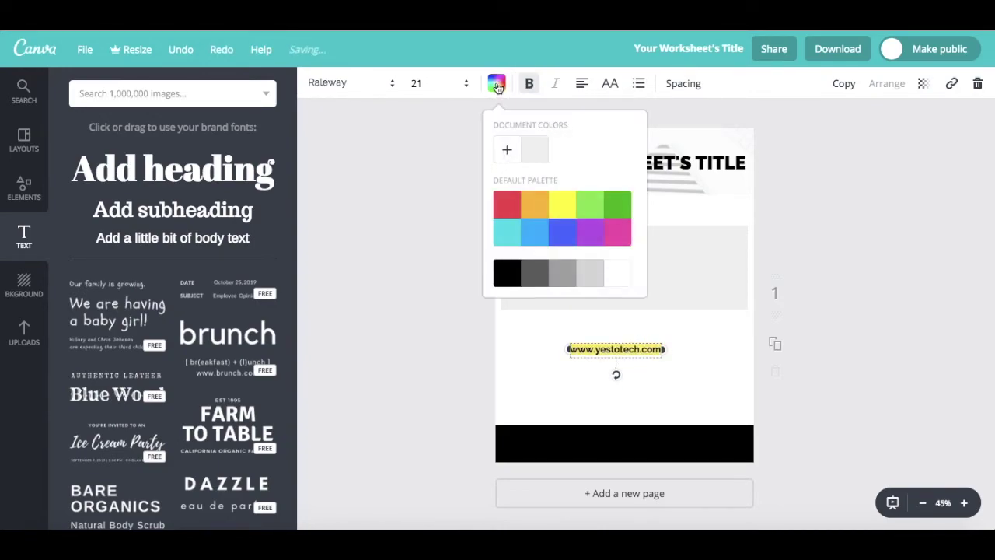
{"action": "left_click", "coordinate": [622, 277]}
Step: Place the website text at the footer bar's left end and duplicate it
{"action": "left_click_drag", "start_coordinate": [618, 349], "coordinate": [553, 434]}
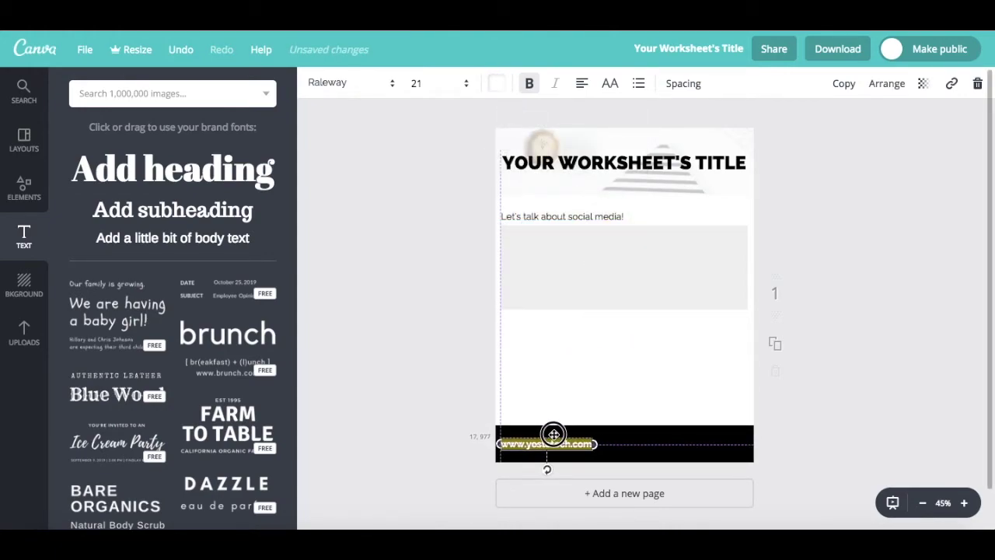
{"action": "left_click_drag", "start_coordinate": [553, 433], "coordinate": [554, 434]}
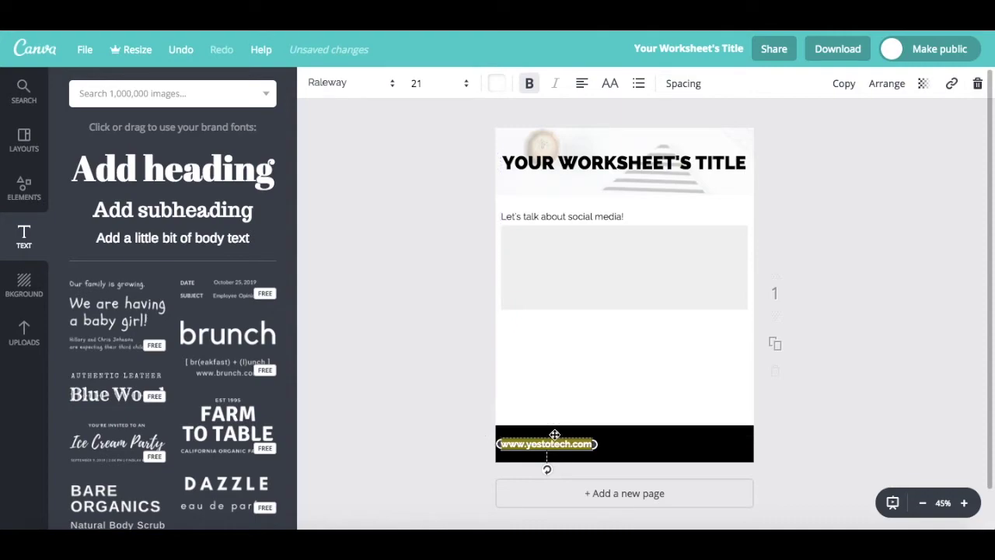
{"action": "left_click", "coordinate": [571, 365]}
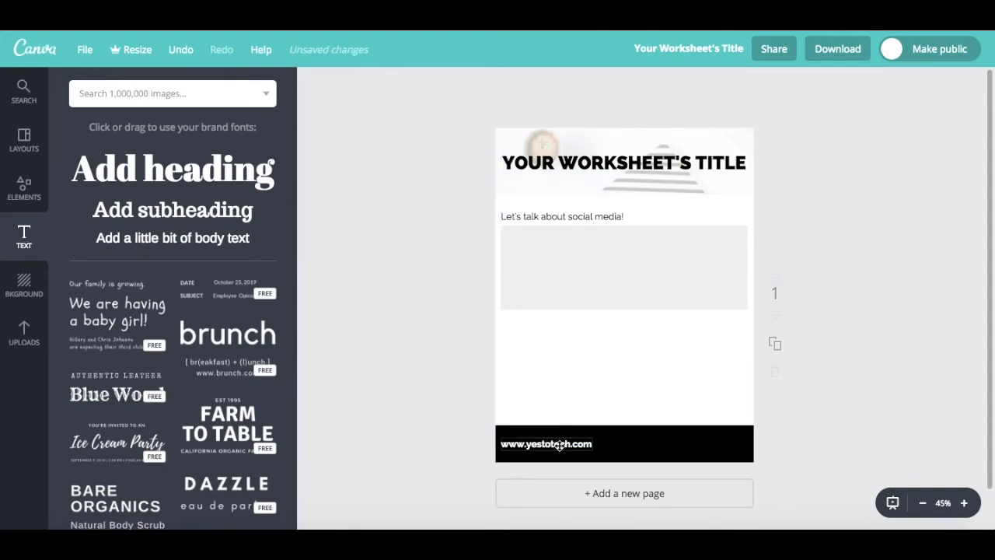
{"action": "left_click", "coordinate": [559, 444]}
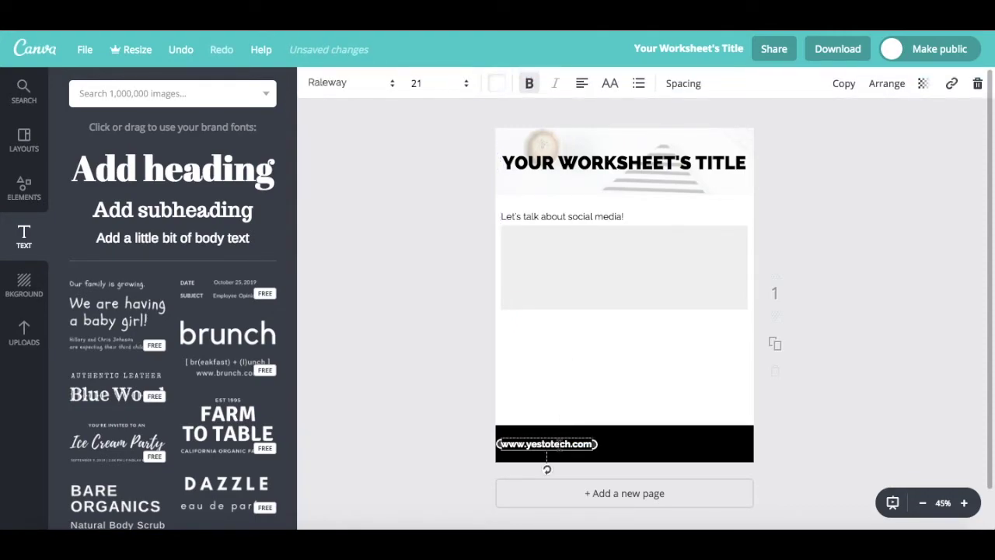
{"action": "left_click", "coordinate": [840, 91]}
Step: Move the duplicate to the footer's right end and change it to right-aligned 'Copyright Yes To Tech'
{"action": "left_click_drag", "start_coordinate": [548, 449], "coordinate": [700, 441]}
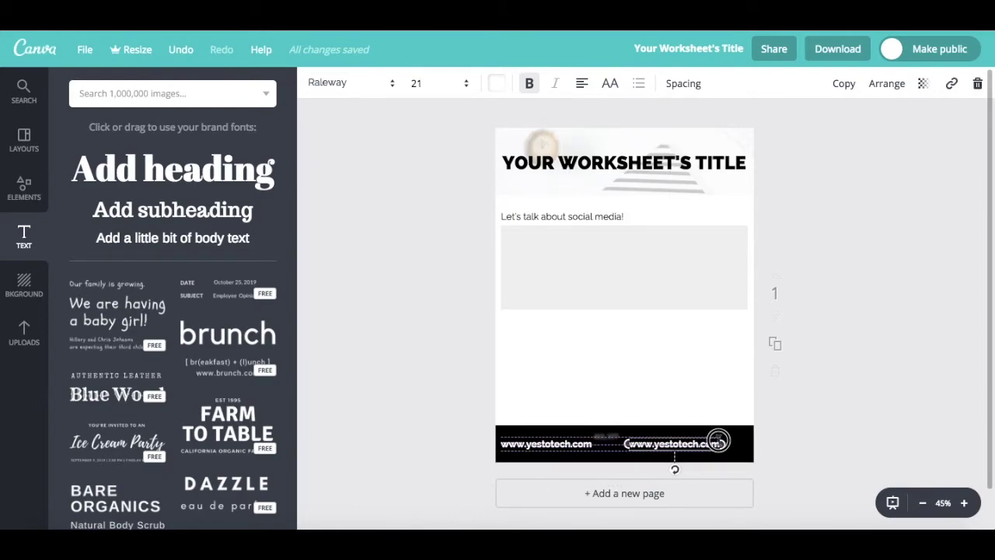
{"action": "left_click_drag", "start_coordinate": [700, 441], "coordinate": [743, 440]}
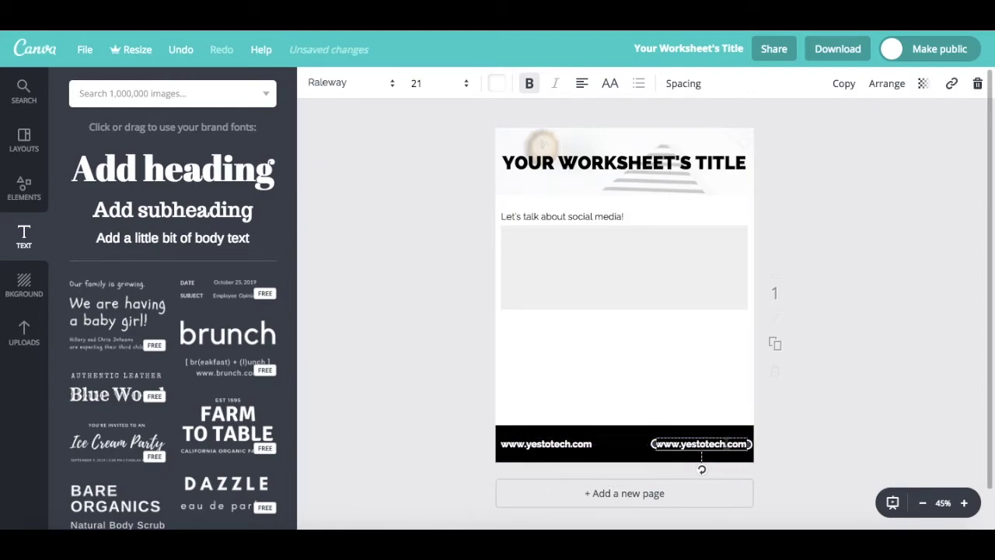
{"action": "left_click", "coordinate": [699, 444]}
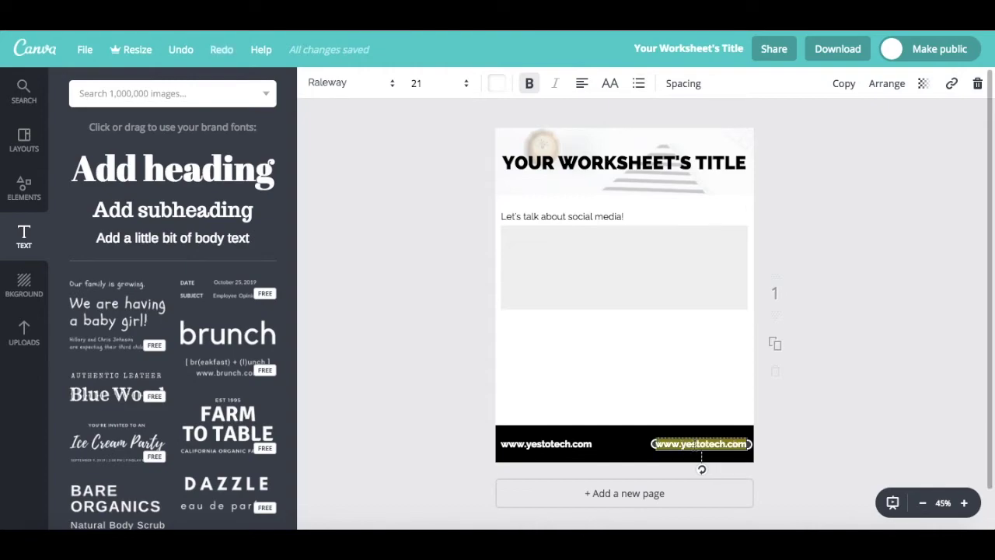
{"action": "type", "text": "c"}
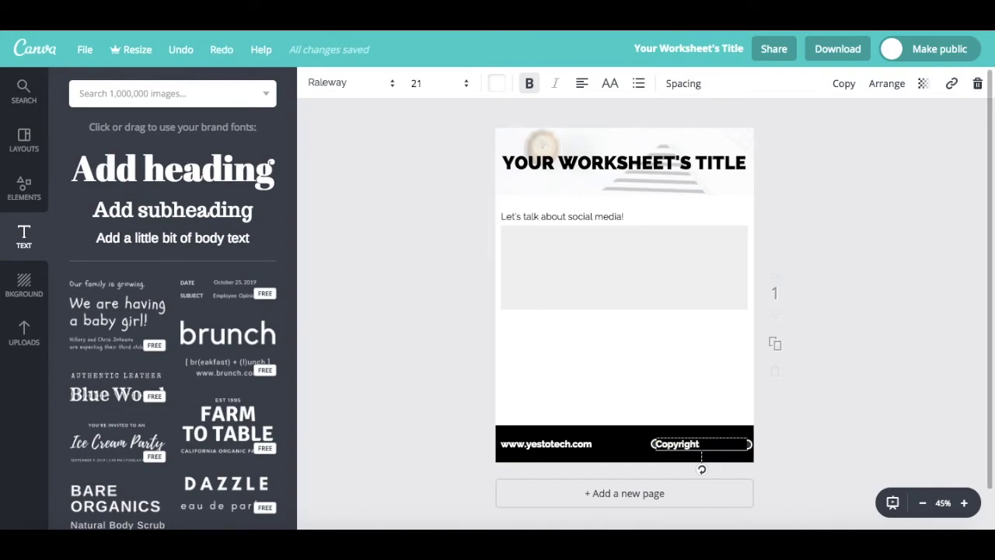
{"action": "type", "text": "Tech"}
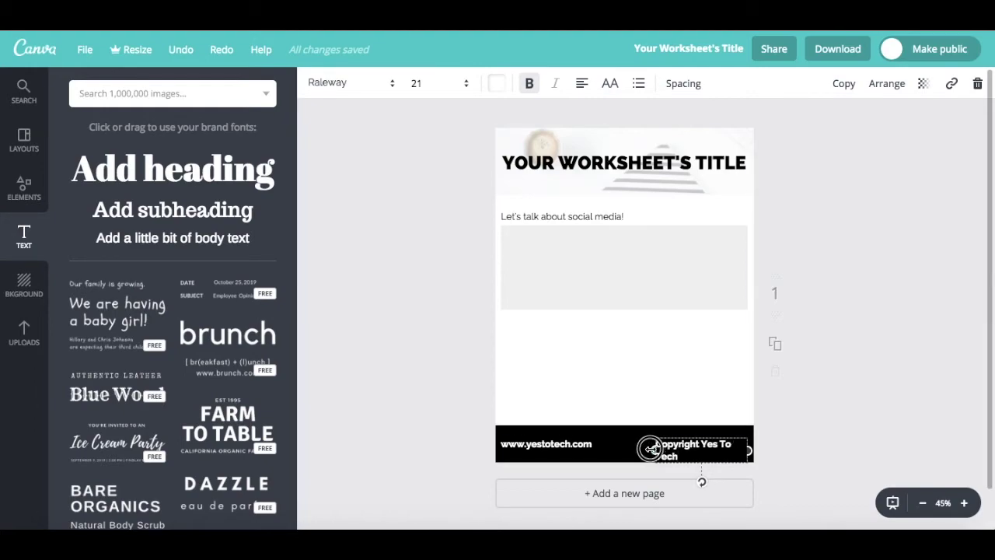
{"action": "left_click_drag", "start_coordinate": [652, 450], "coordinate": [642, 445]}
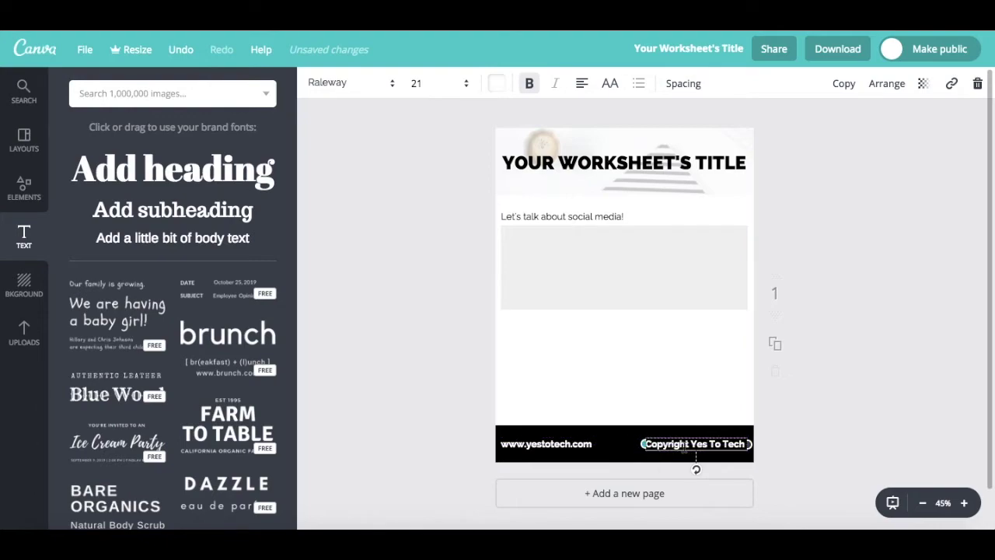
{"action": "double_click", "coordinate": [689, 443]}
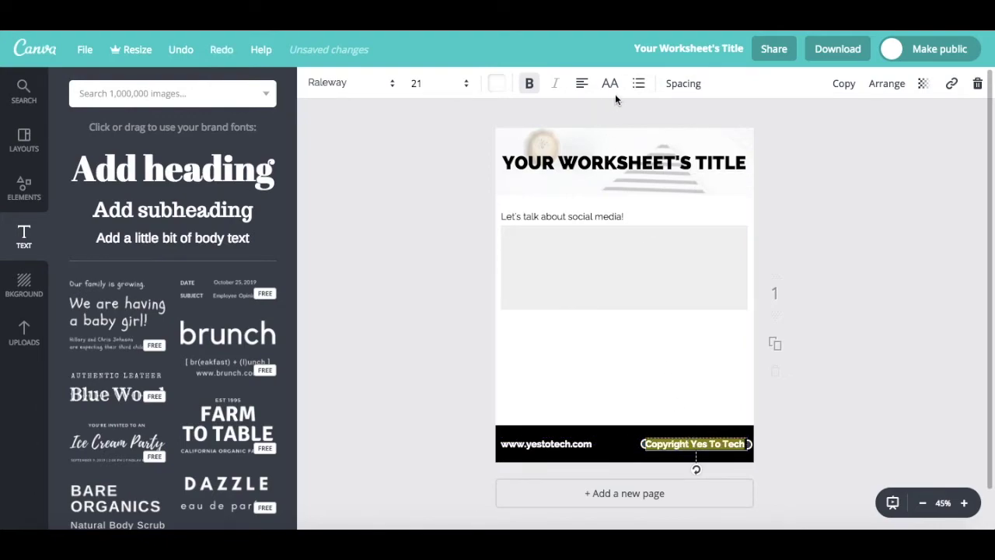
{"action": "left_click", "coordinate": [582, 83]}
{"action": "left_click", "coordinate": [637, 124]}
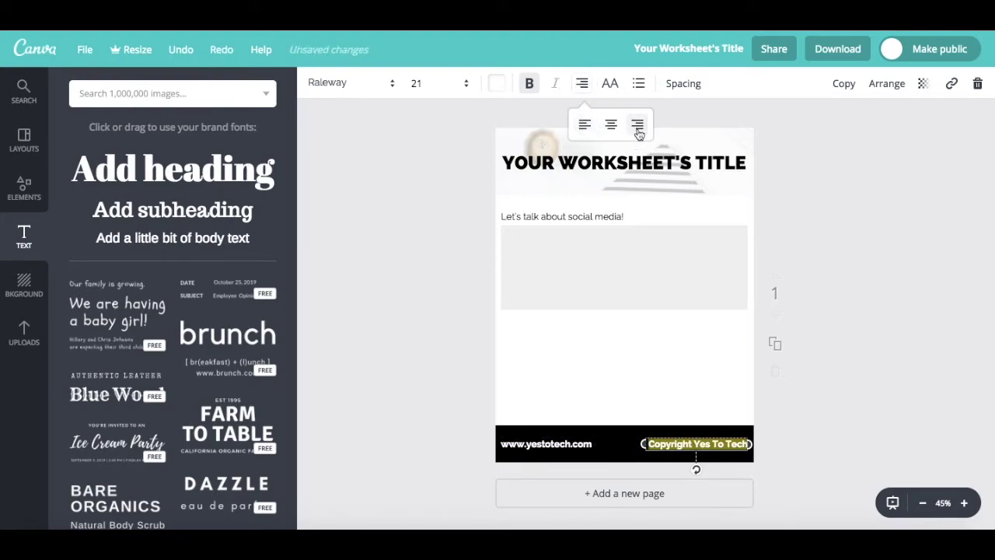
{"action": "left_click", "coordinate": [869, 309]}
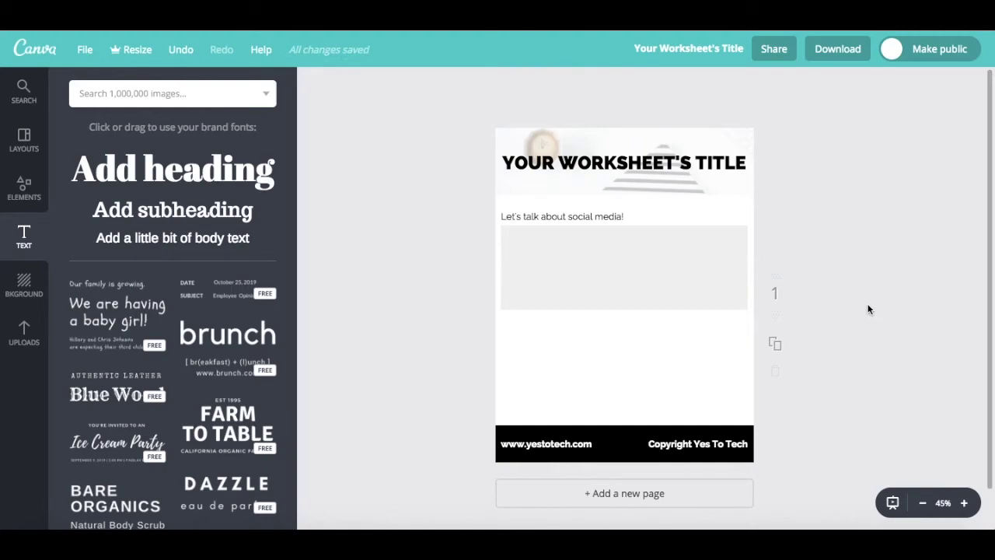
Step: Duplicate page 1 into an identical second page, then return to page 1
{"action": "left_click", "coordinate": [776, 345]}
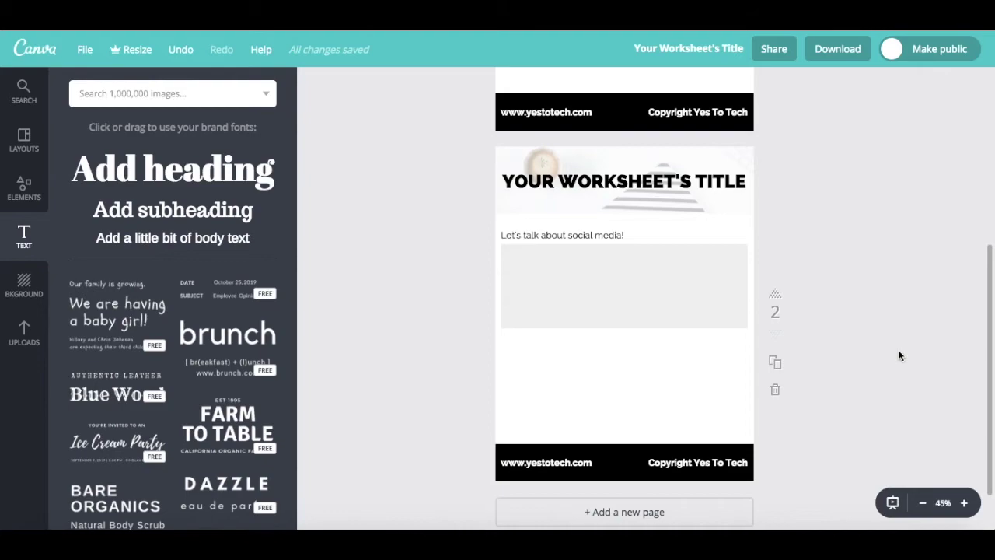
{"action": "scroll", "coordinate": [899, 356], "scroll_direction": "up", "scroll_amount": 5}
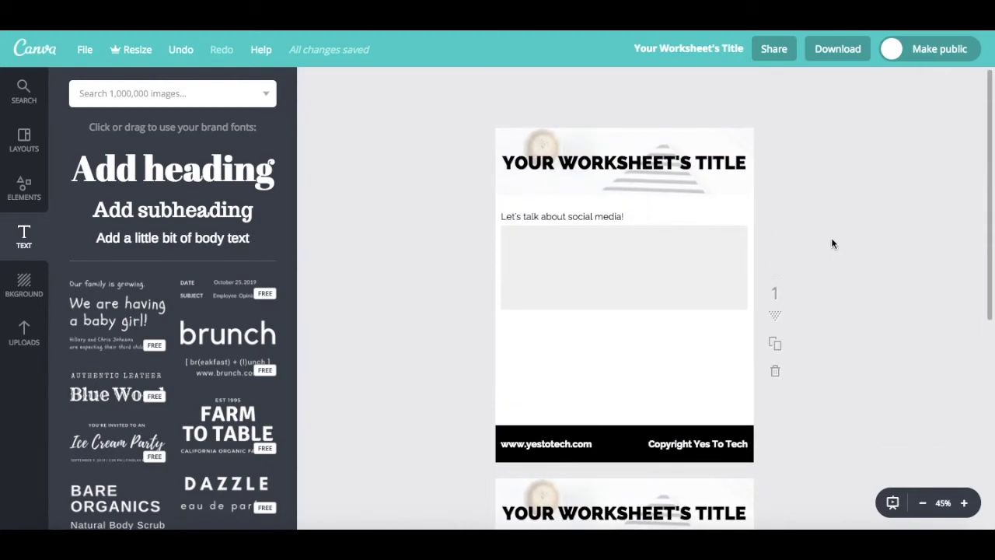
Step: Rename the design to 'This Is My Amazing Worksheet'
{"action": "left_click", "coordinate": [697, 53]}
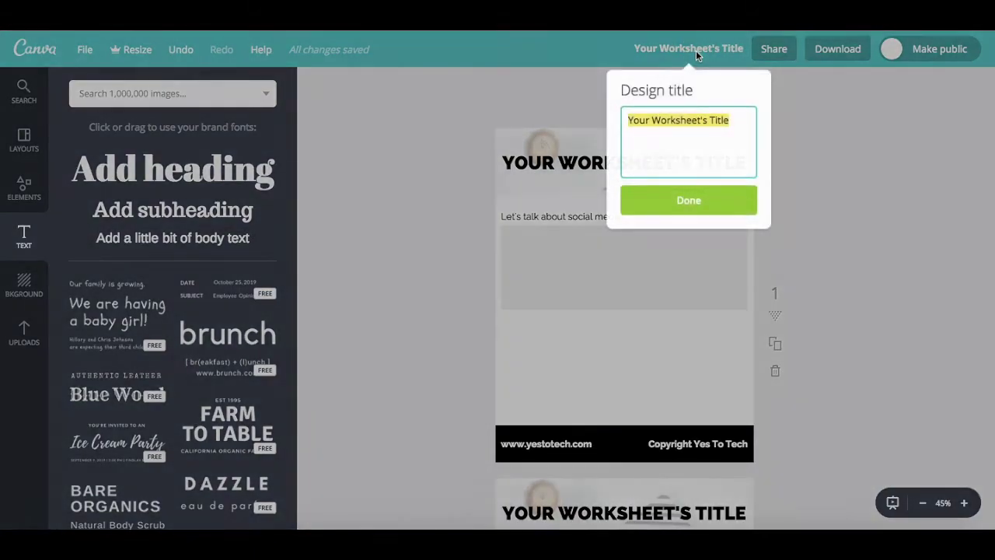
{"action": "type", "text": "This Is My Amazing"}
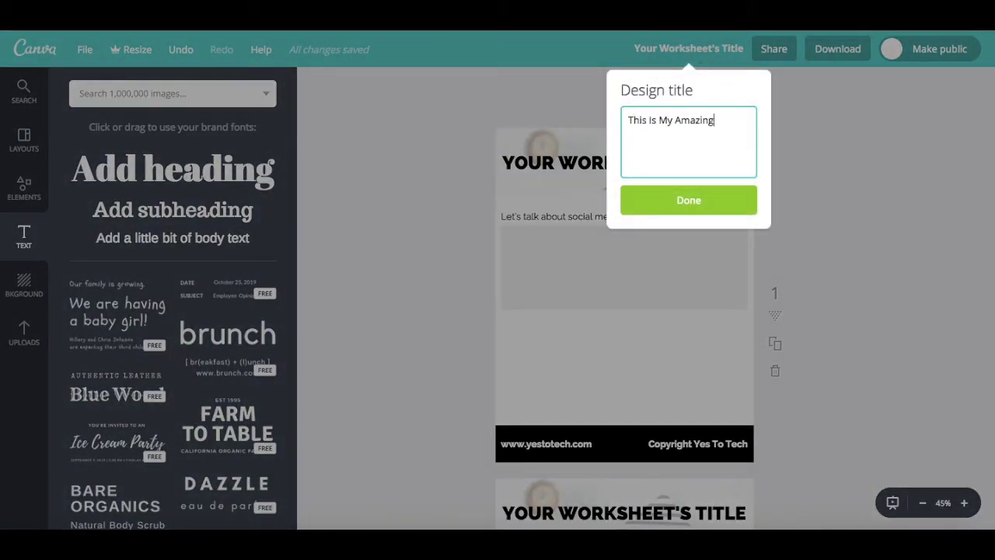
{"action": "type", "text": " Worksheet"}
{"action": "left_click", "coordinate": [695, 200]}
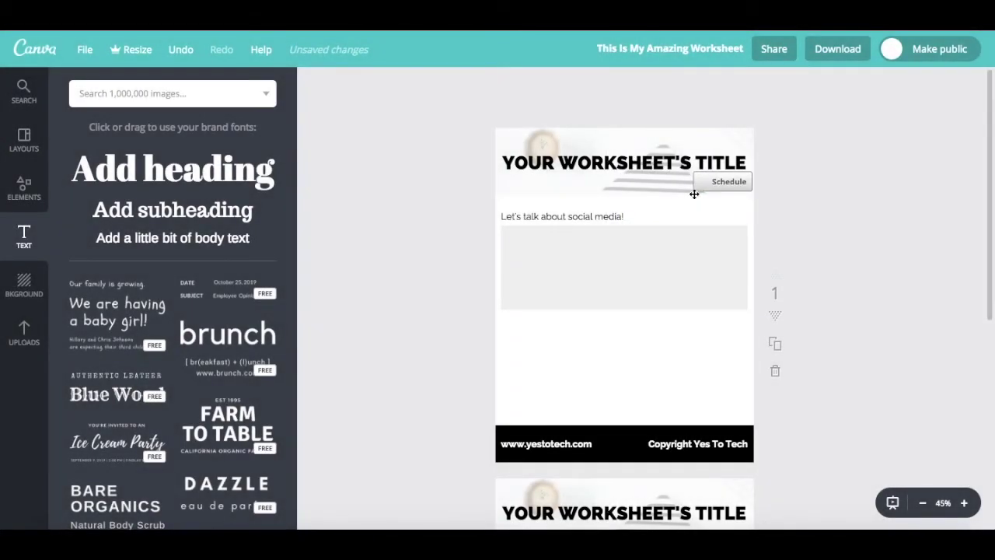
{"action": "left_click", "coordinate": [835, 53]}
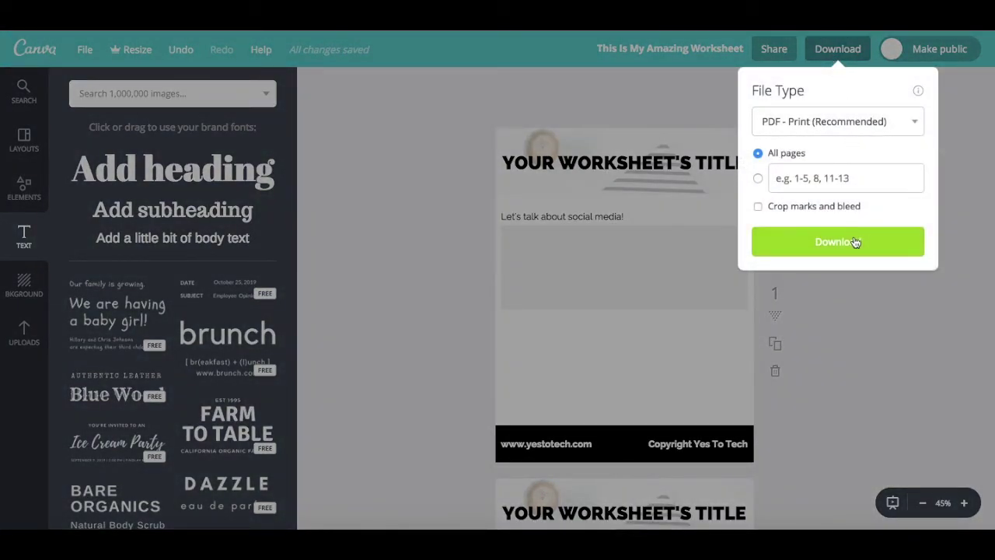
Step: Download all pages as a PDF Print file and dismiss the download-ready message
{"action": "left_click", "coordinate": [855, 243]}
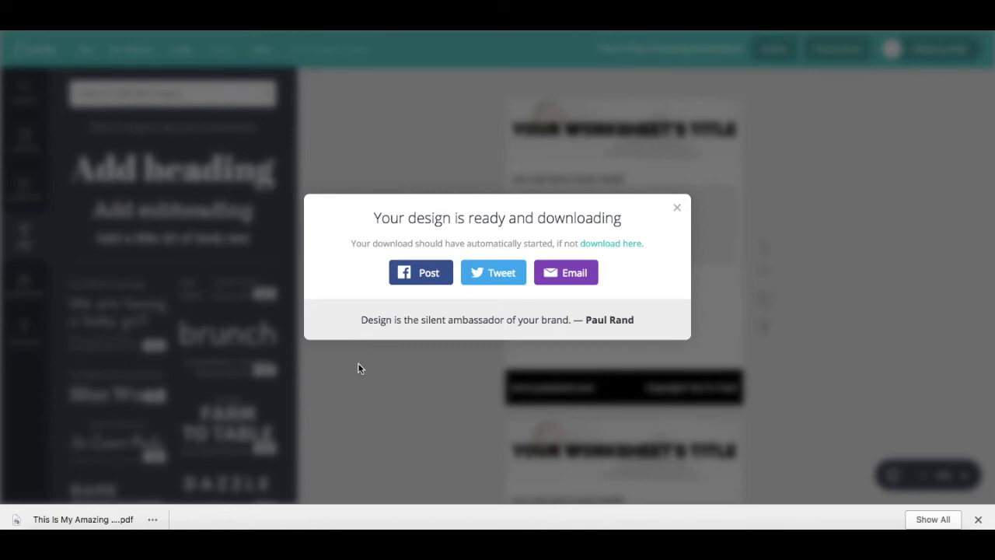
{"action": "left_click", "coordinate": [677, 210]}
{"action": "scroll", "coordinate": [859, 296], "scroll_direction": "up", "scroll_amount": 1}
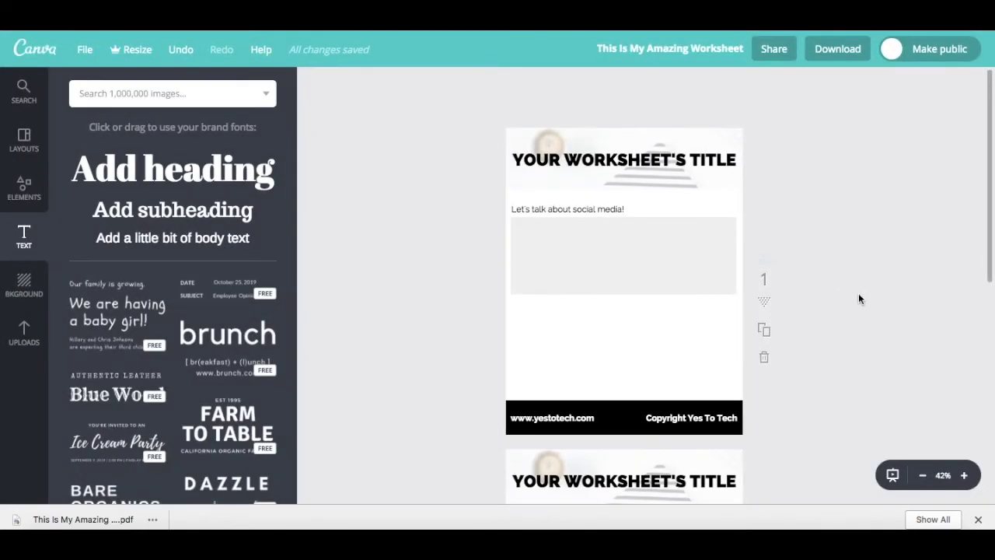
{"action": "scroll", "coordinate": [859, 299], "scroll_direction": "down", "scroll_amount": 1}
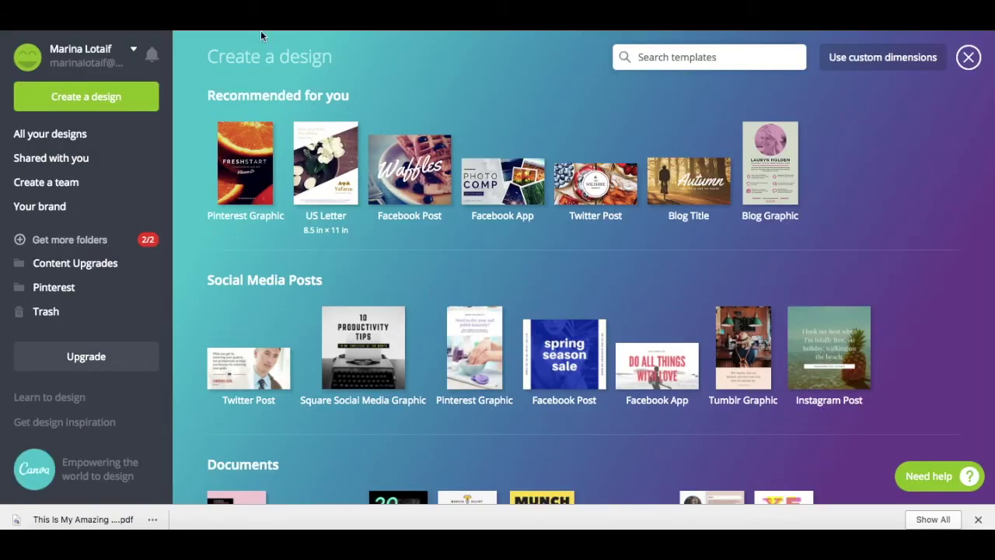
Step: Return to the Canva home page and open the worksheet design's options menu
{"action": "left_click", "coordinate": [97, 137]}
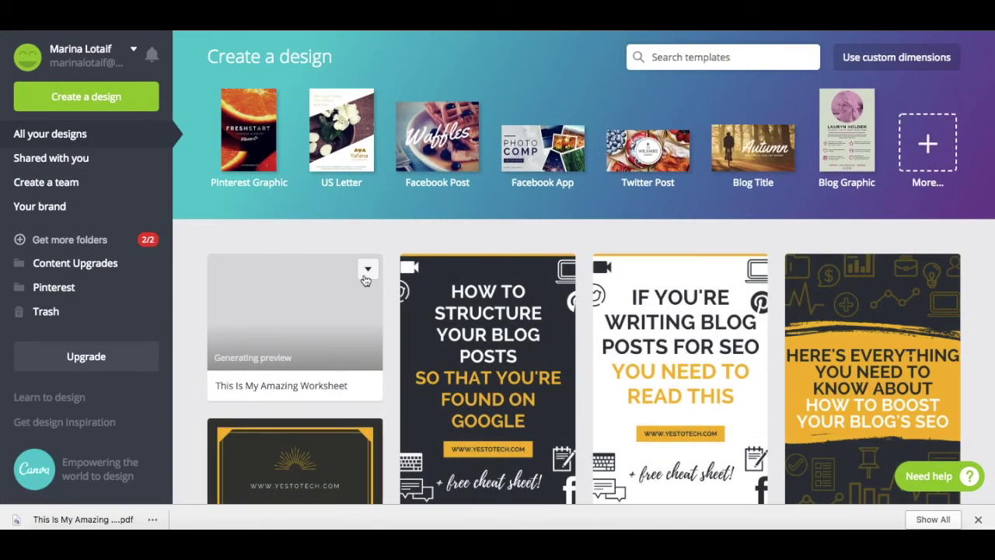
{"action": "left_click", "coordinate": [366, 273]}
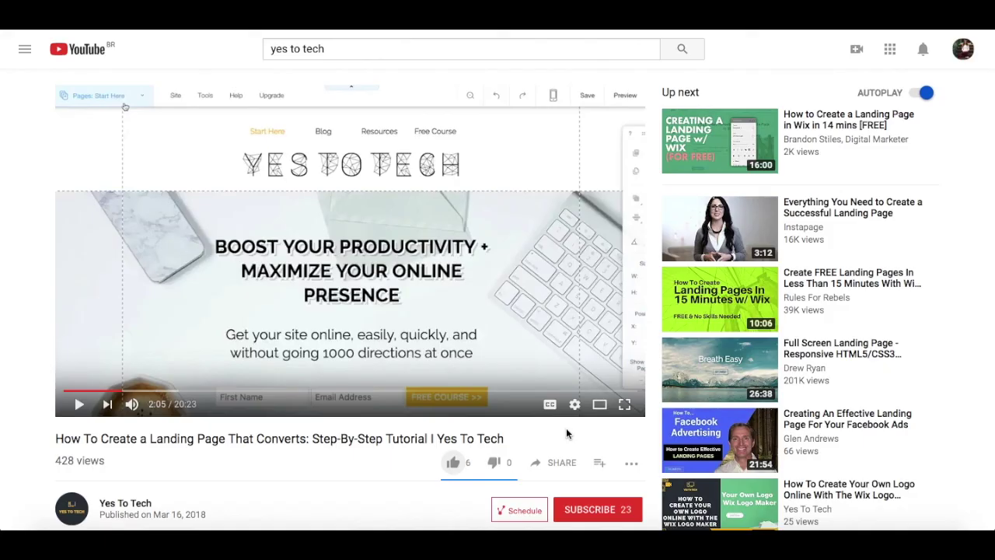
Step: Like the Yes To Tech video, subscribe to the channel, and turn on notifications
{"action": "left_click", "coordinate": [454, 465]}
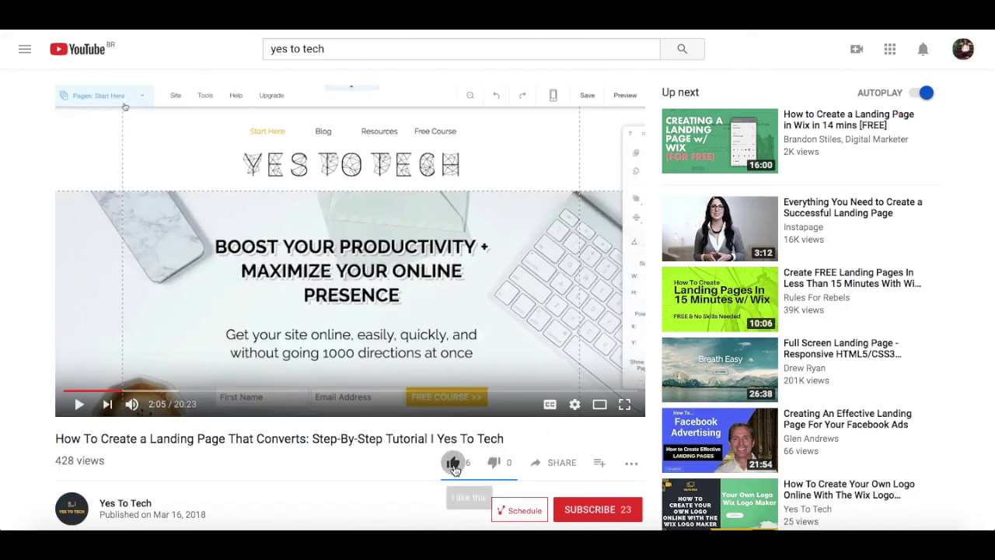
{"action": "left_click", "coordinate": [560, 464]}
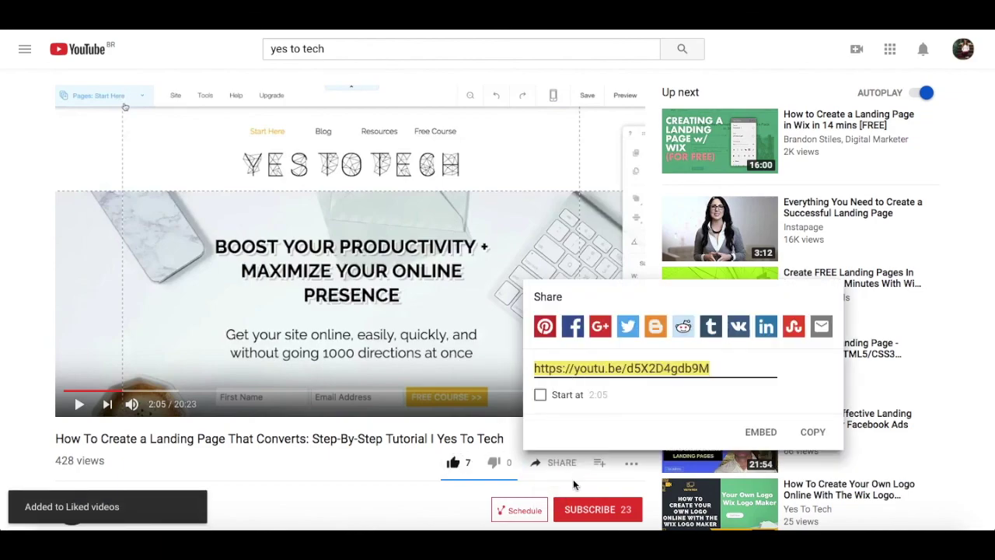
{"action": "left_click", "coordinate": [591, 509]}
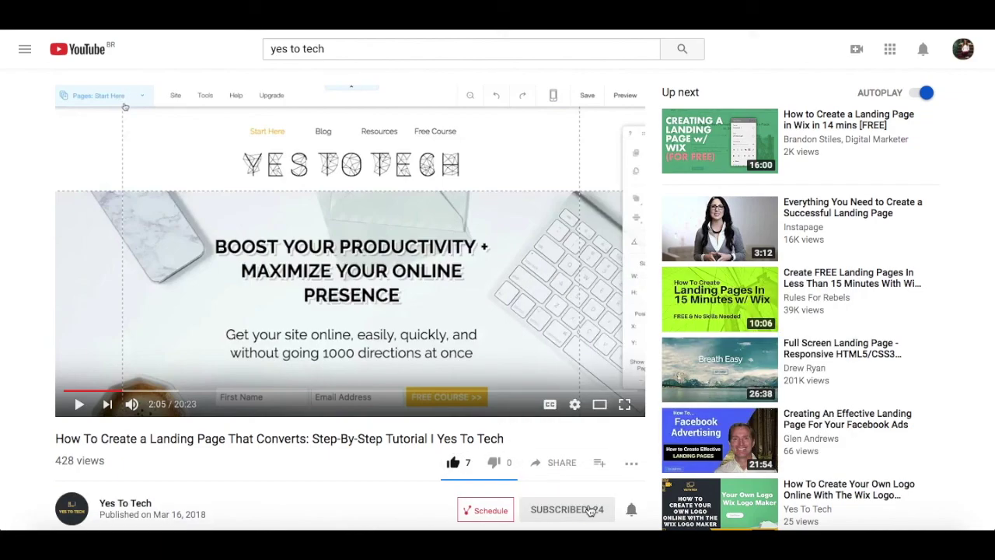
{"action": "left_click", "coordinate": [631, 510]}
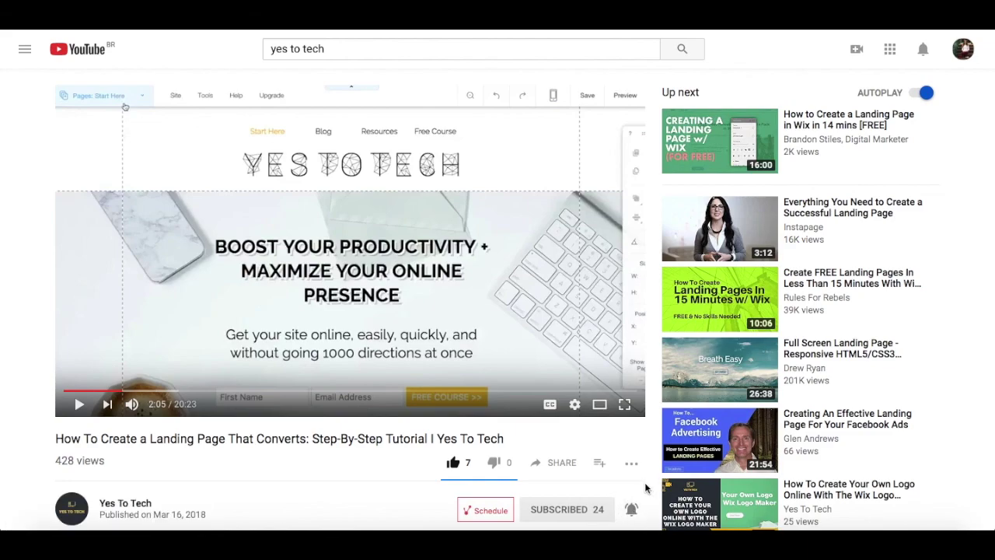